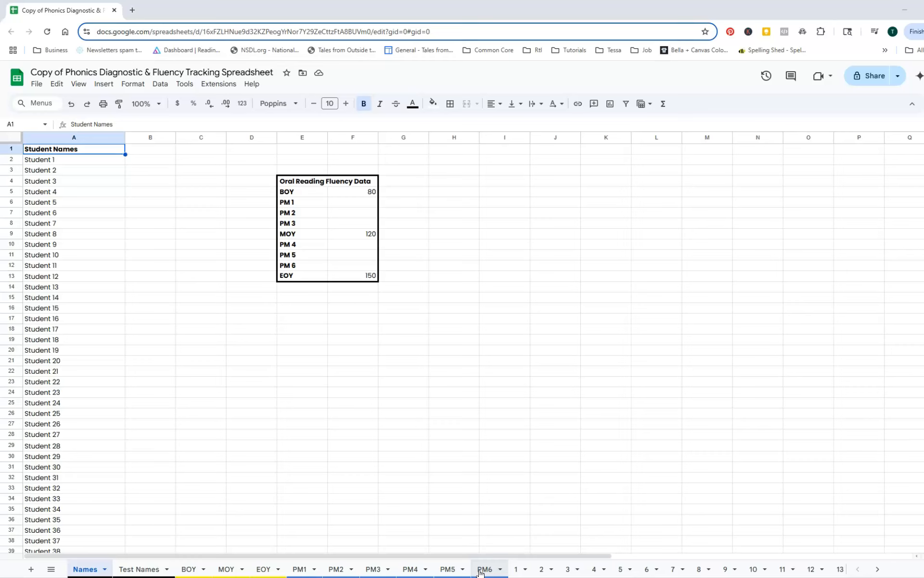
Reorder the sheets so PM1, PM2 and PM3 sit in sequence between the BOY and MOY sheets
drag(228, 571, 222, 571)
drag(339, 571, 255, 569)
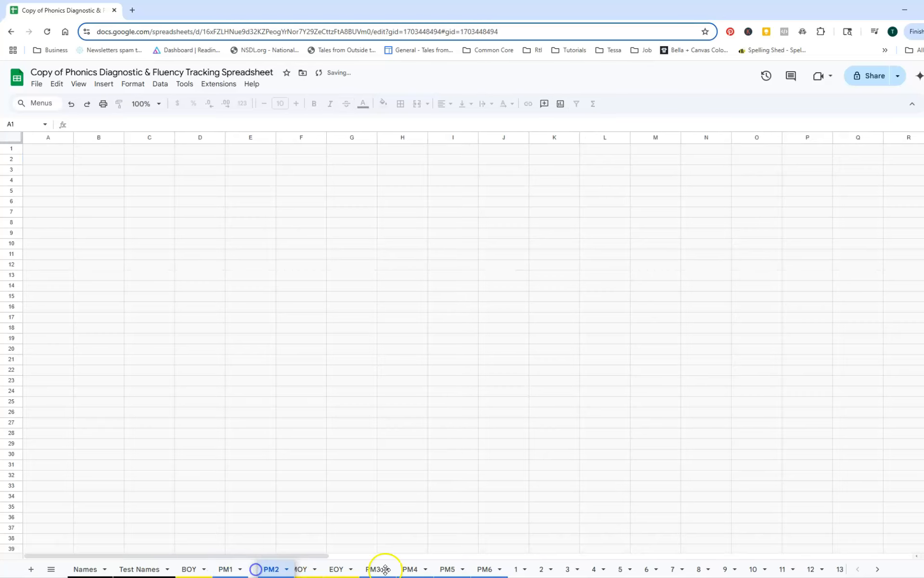
drag(378, 571, 292, 572)
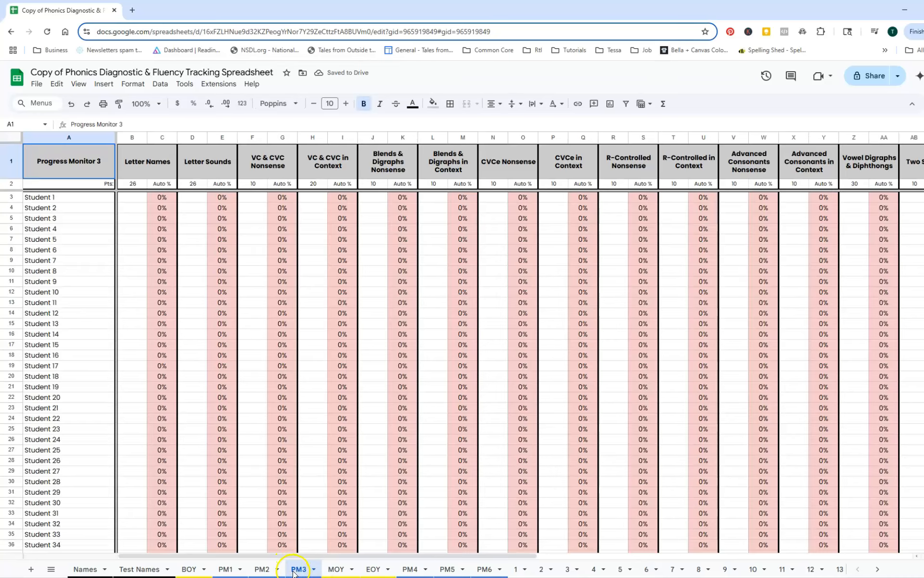
On the Names sheet, replace the Student 1 to Student 26 placeholders in A2:A27 with the students' full names in alphabetical order
click(96, 569)
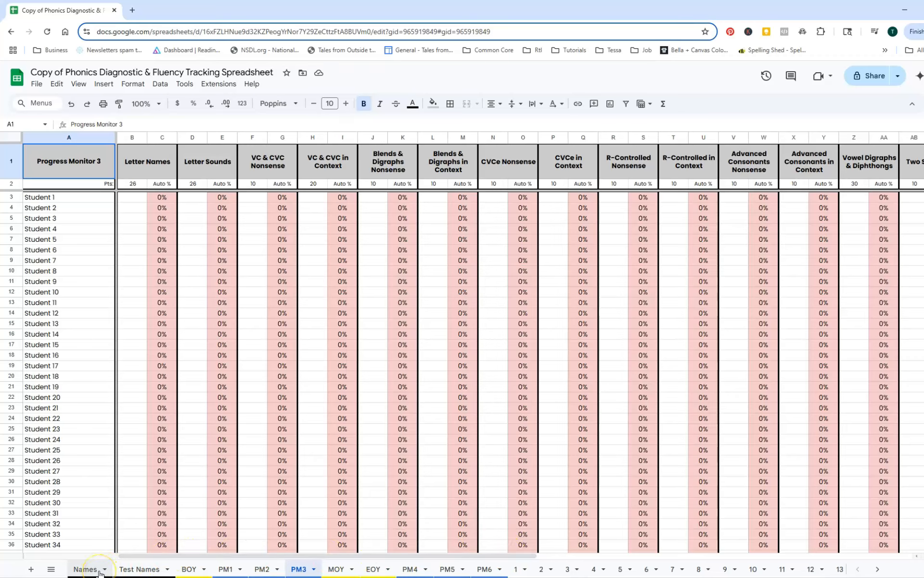
click(98, 570)
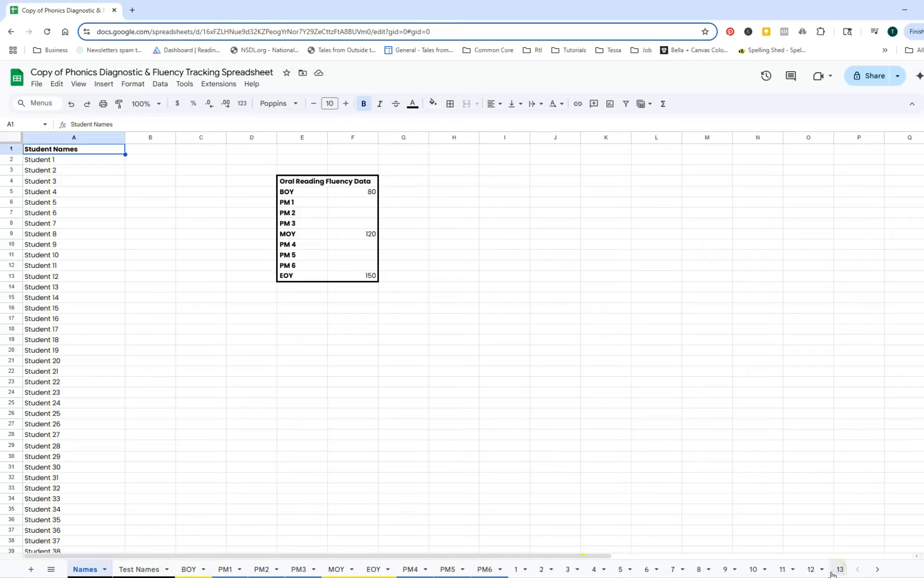
click(95, 160)
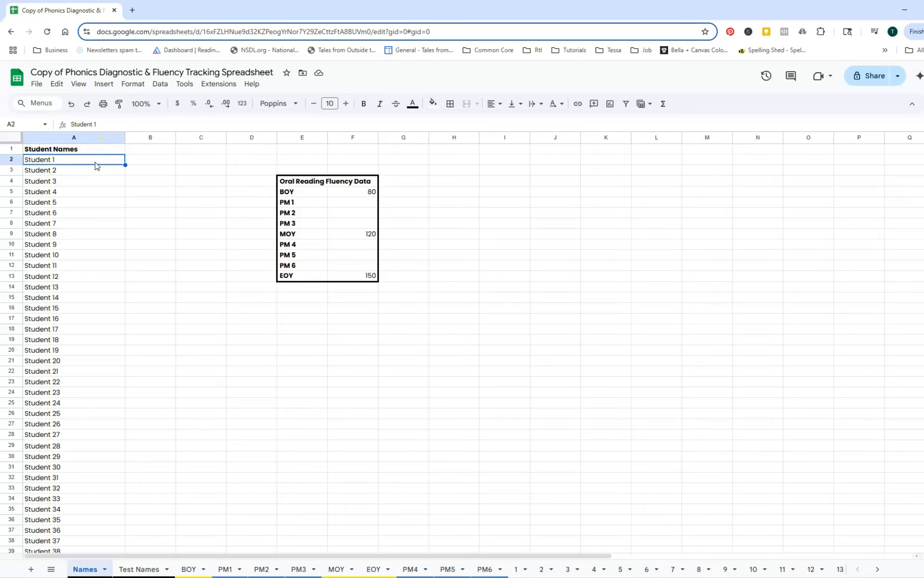
text(Adam Alwai)
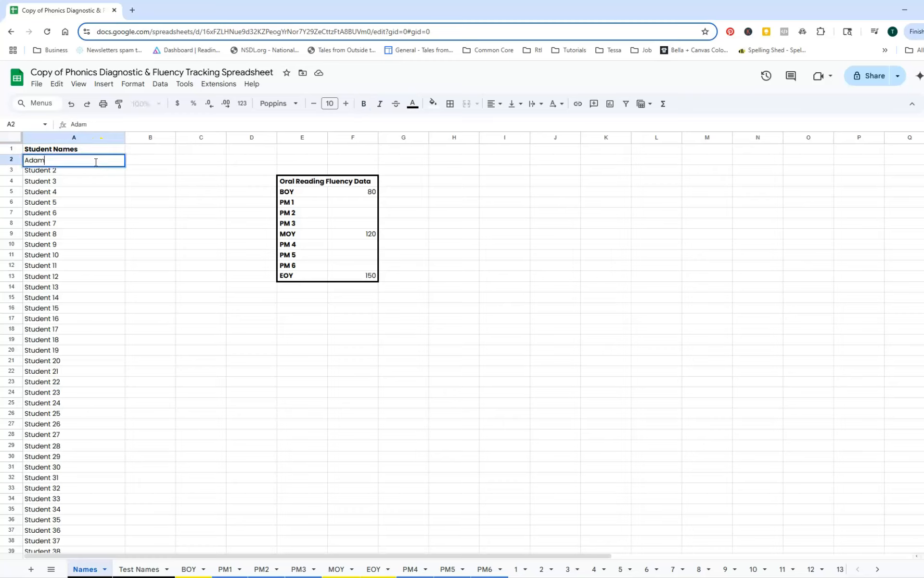
key(Return)
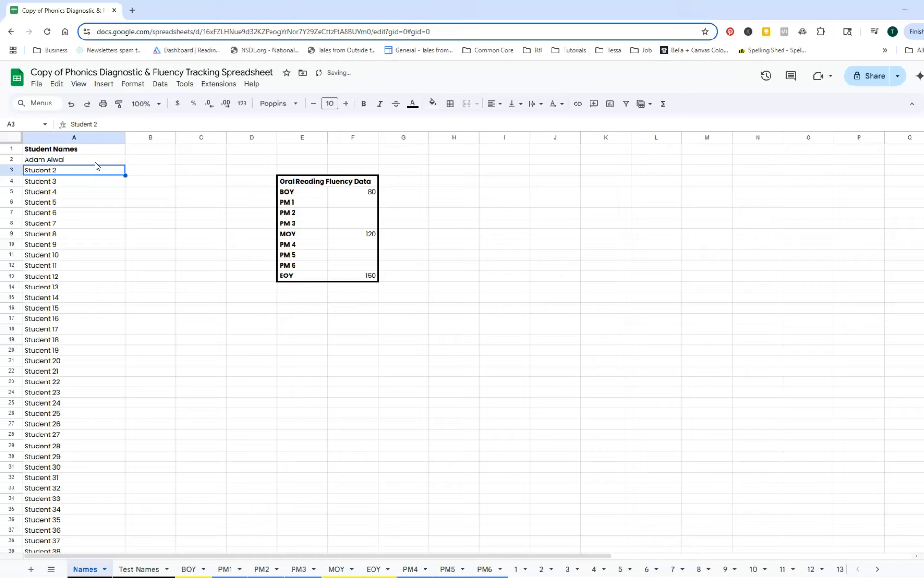
text(Brad Bottomhiggon)
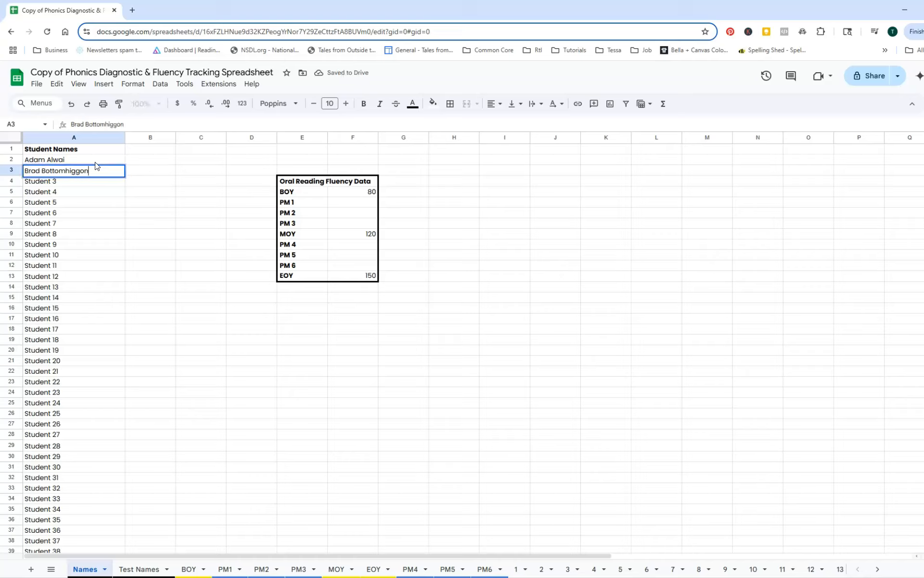
key(Return)
text(Chris Carey)
key(Return)
text(David Duncan)
key(Return)
text(Erik Erikson)
key(Return)
text(Fred Frederickson)
key(Return)
text(George Gaffney)
key(Return)
text(Hector Hernandez)
key(Return)
text(Iris Insirrigia)
key(Return)
text(Jerome Jackson)
key(Return)
text(Kelly Kilney)
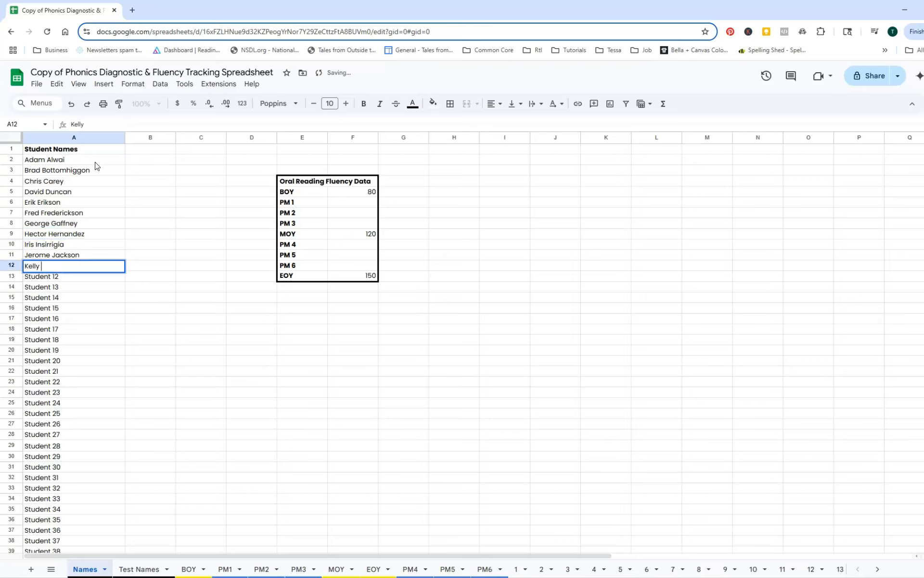
key(Return)
text(Laura Lowery)
key(Return)
text(Mark Merrickson)
key(Return)
text(Nora Norris)
key(Return)
text(Oscar Orange)
key(Return)
text(Pedro Pascal)
key(Return)
text(Quartez Quintz)
key(Return)
text(Raul Reyes)
key(Return)
text(Sarah Smith)
key(Return)
text(Tyrone Tucker)
key(Return)
text(Uriel Umberto)
key(Return)
text(Victor Velasquez)
key(Return)
text(Wilma Williamson)
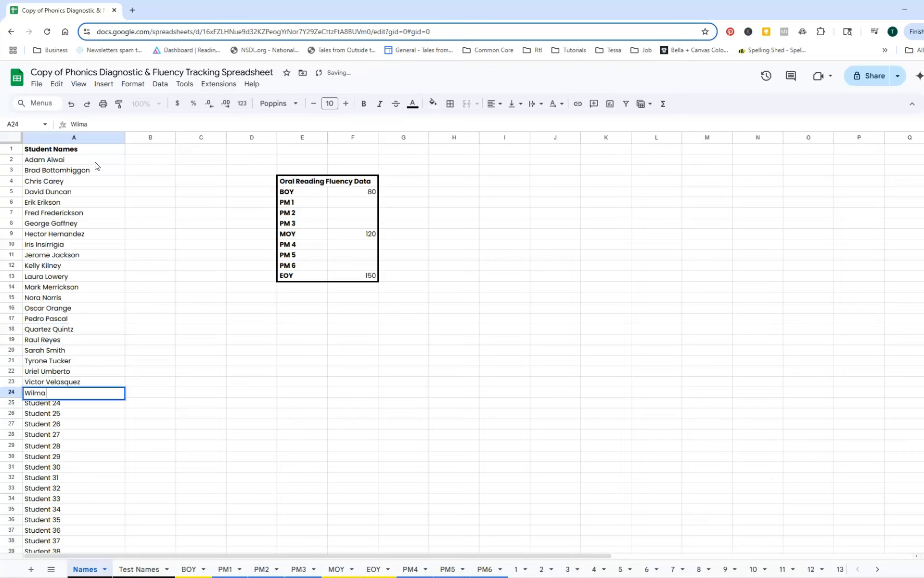
key(Return)
text(Xavier Xi)
key(Return)
text(Yolanda Yanez)
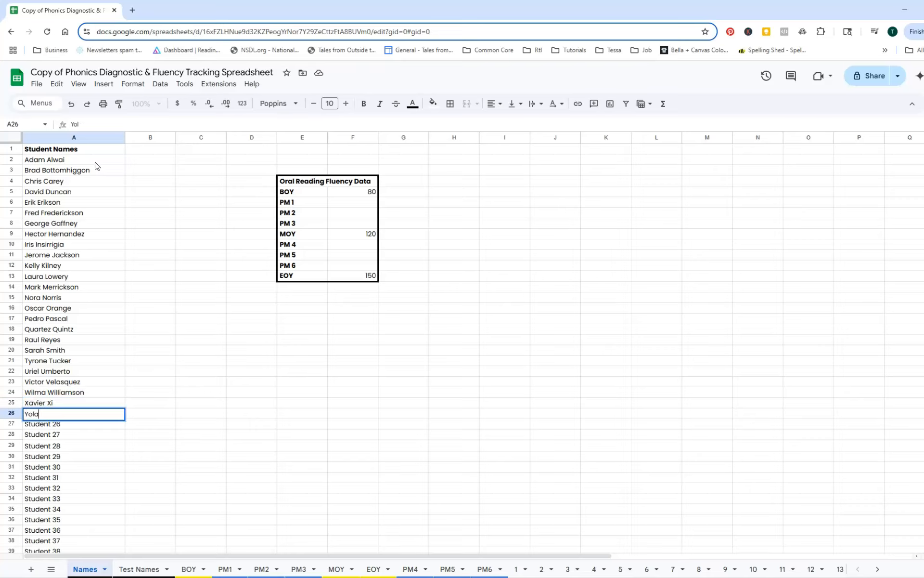
key(Return)
text(Zavier Zeroni)
key(Return)
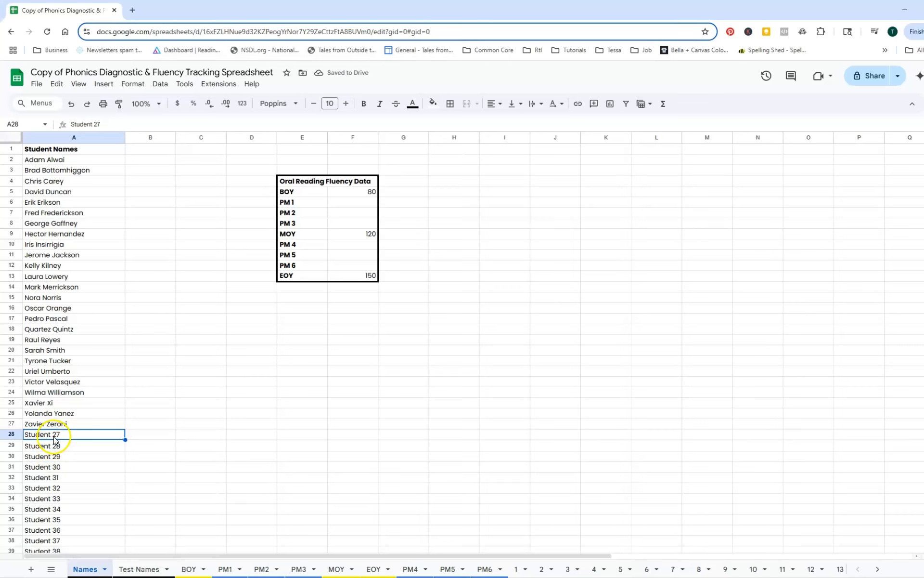
Clear the Student 27 placeholder in A28 and hide the unused rows 29 to 41
scroll(55, 439, down, 3)
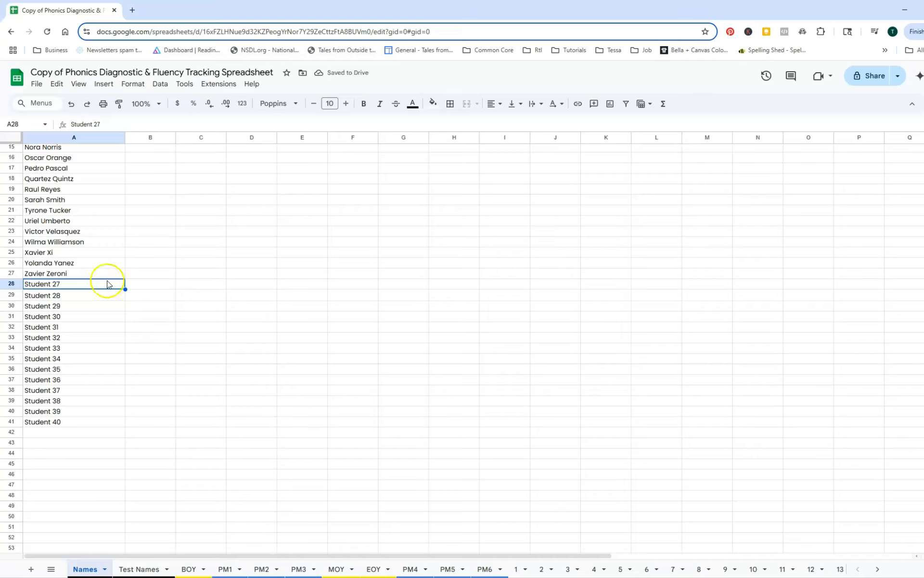
key(Delete)
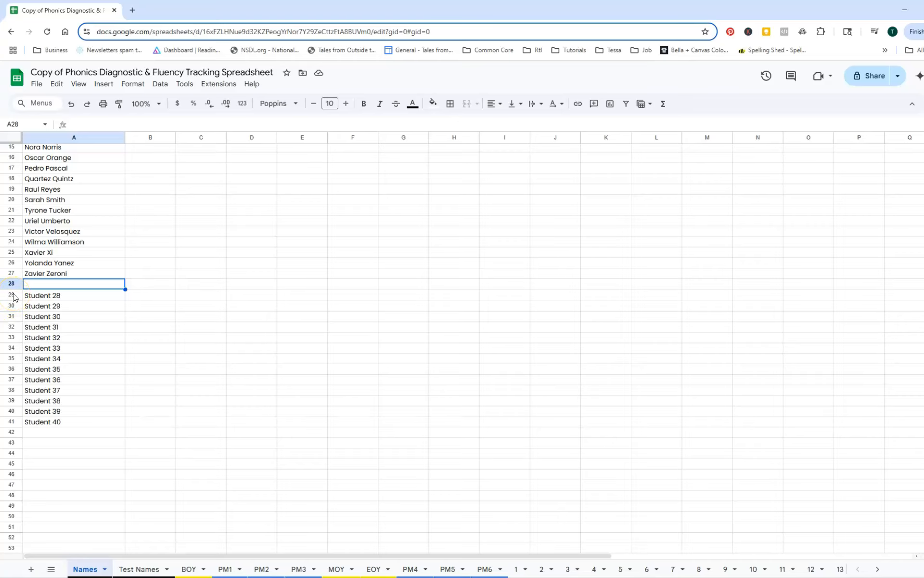
drag(14, 297, 10, 423)
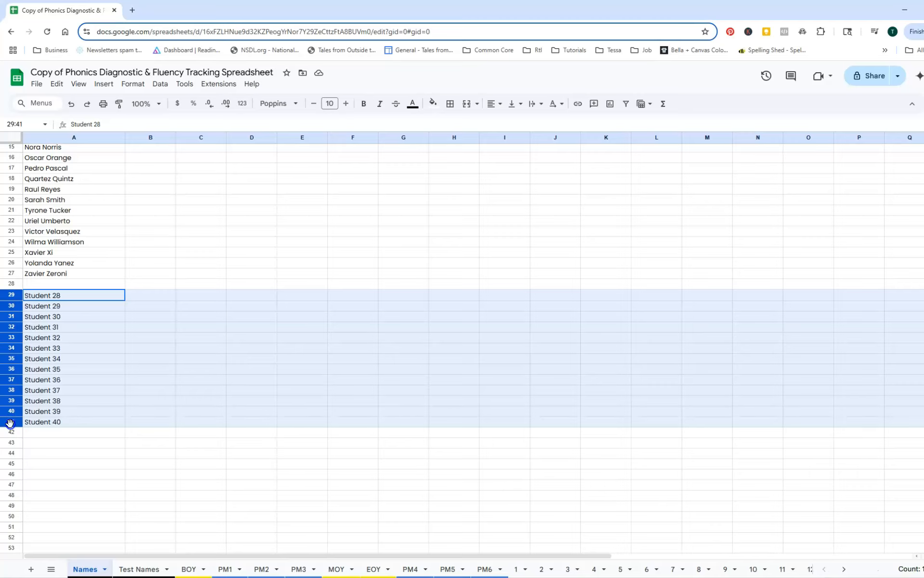
right_click(10, 388)
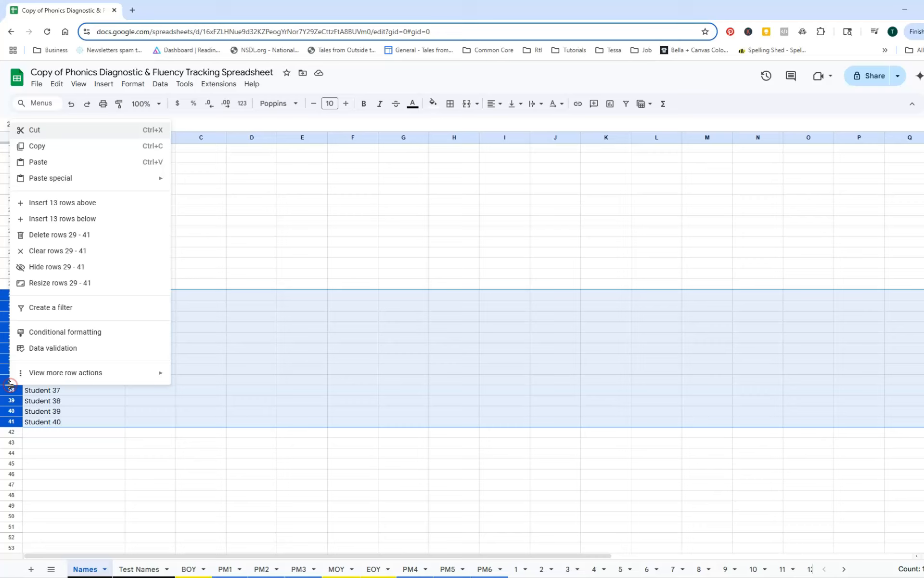
click(41, 267)
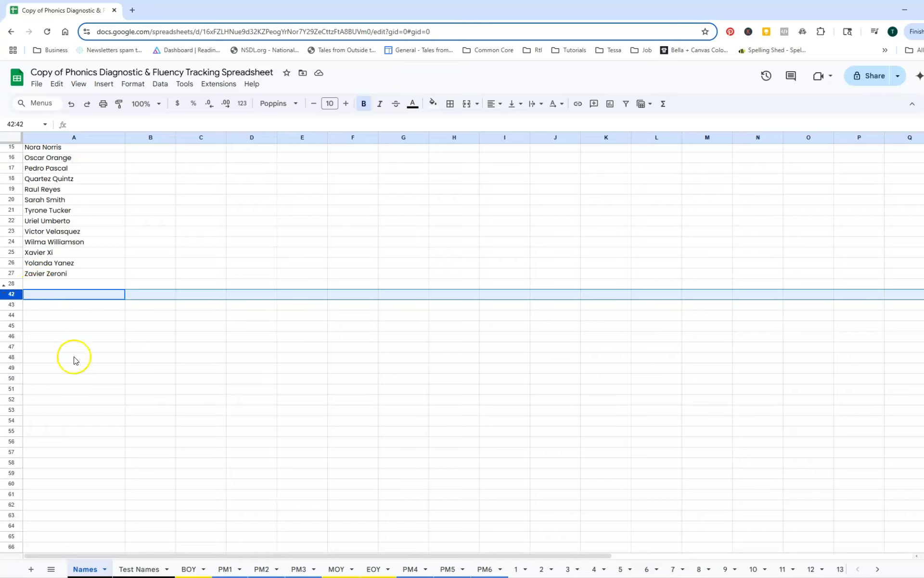
Enter 80 for PM 1, PM 2 and PM 3 in the Oral Reading Fluency Data table
scroll(280, 490, up, 3)
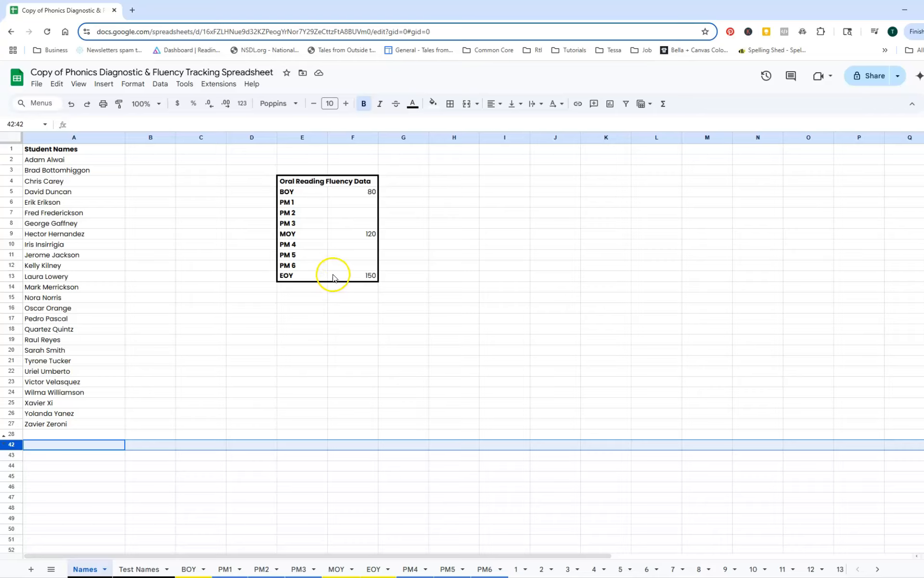
click(371, 198)
text(80)
click(367, 215)
text(80)
click(368, 226)
text(80)
Enter 120 for PM 4, PM 5 and PM 6 in the Oral Reading Fluency Data table
click(370, 246)
text(120)
click(370, 256)
text(120)
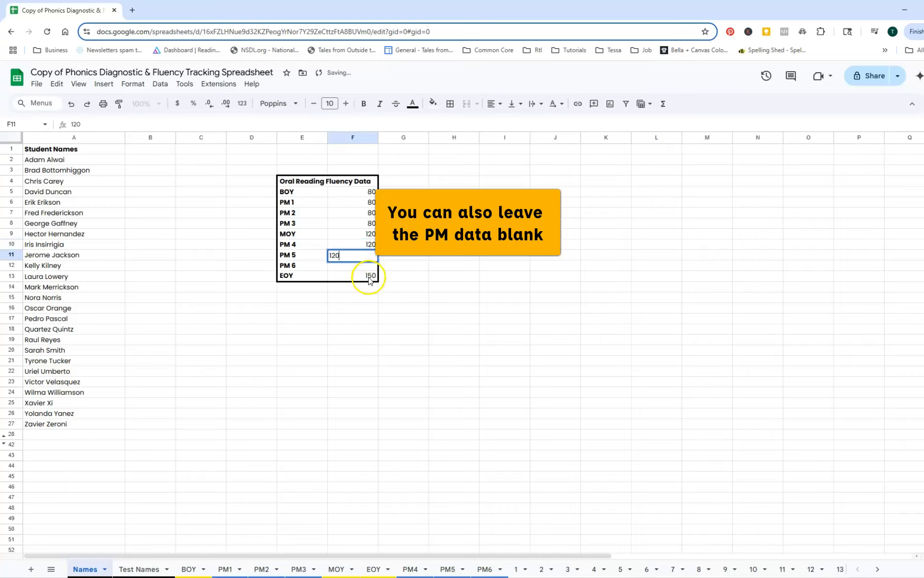
click(368, 266)
text(120)
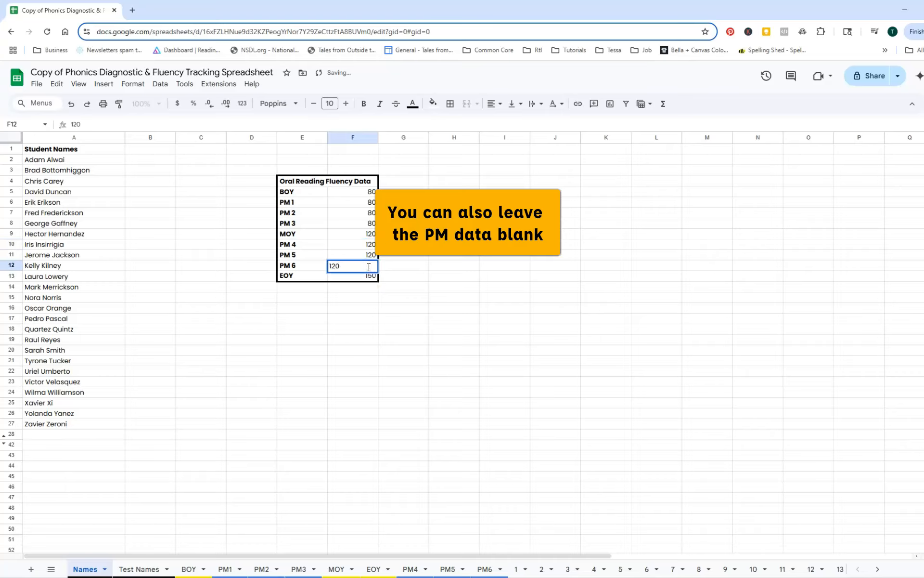
key(Return)
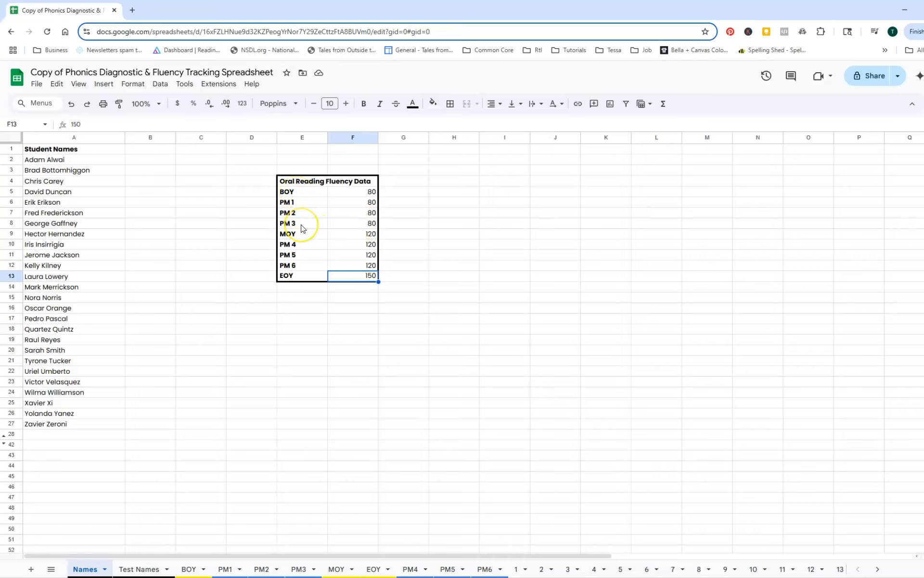
Clear the PM 3 label and value in E8:F8 and relabel the PM 4 entry below MOY as PM 3
drag(302, 225, 367, 221)
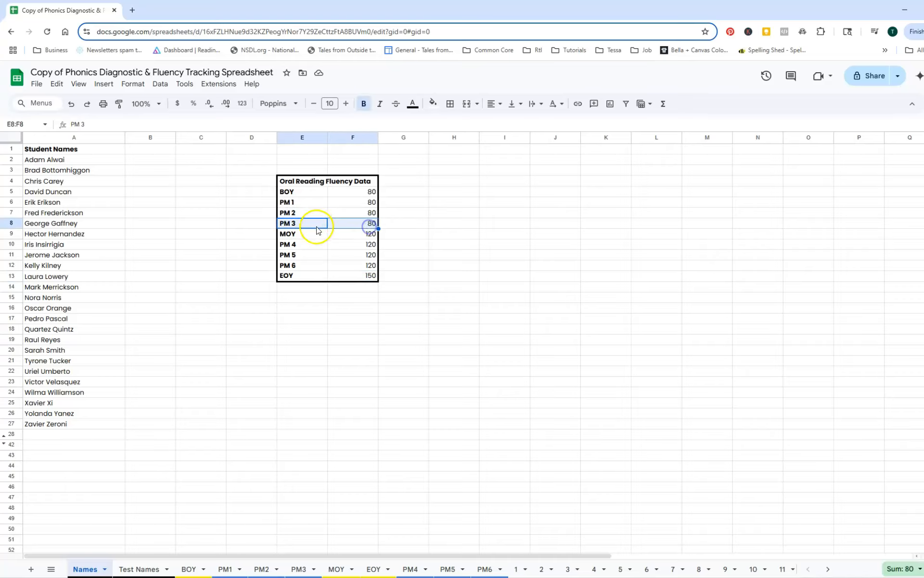
key(Delete)
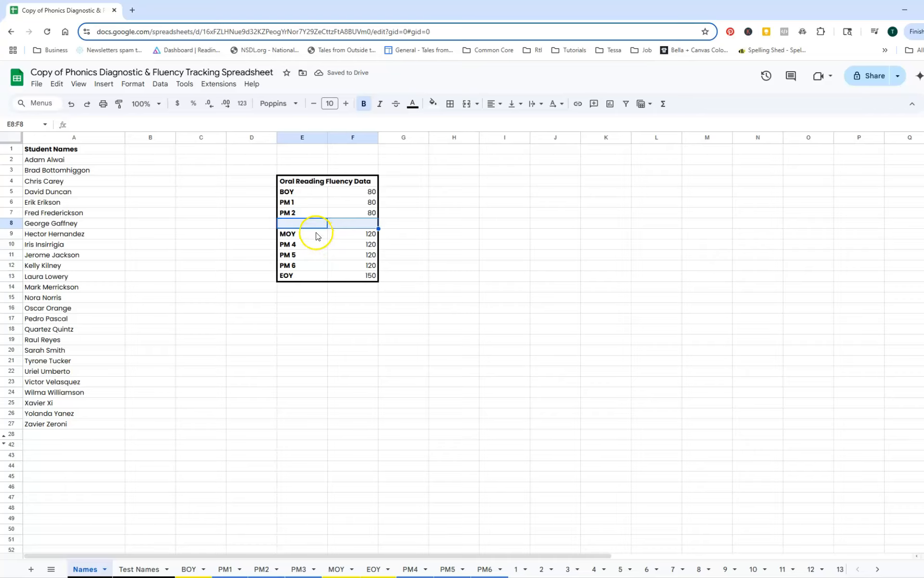
click(306, 244)
click(120, 122)
key(BackSpace)
text(3)
key(Return)
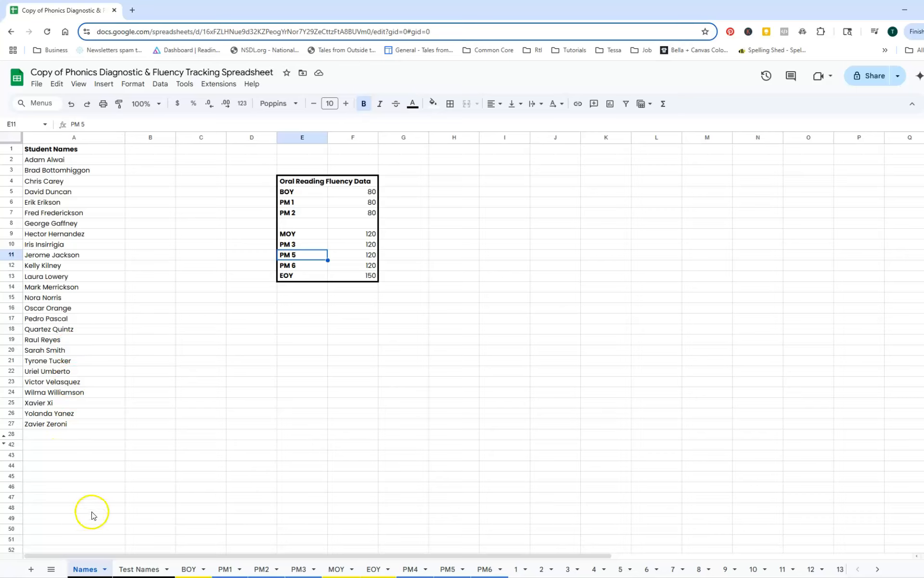
Hide the Names sheet and restore it from the list of all sheets
click(105, 570)
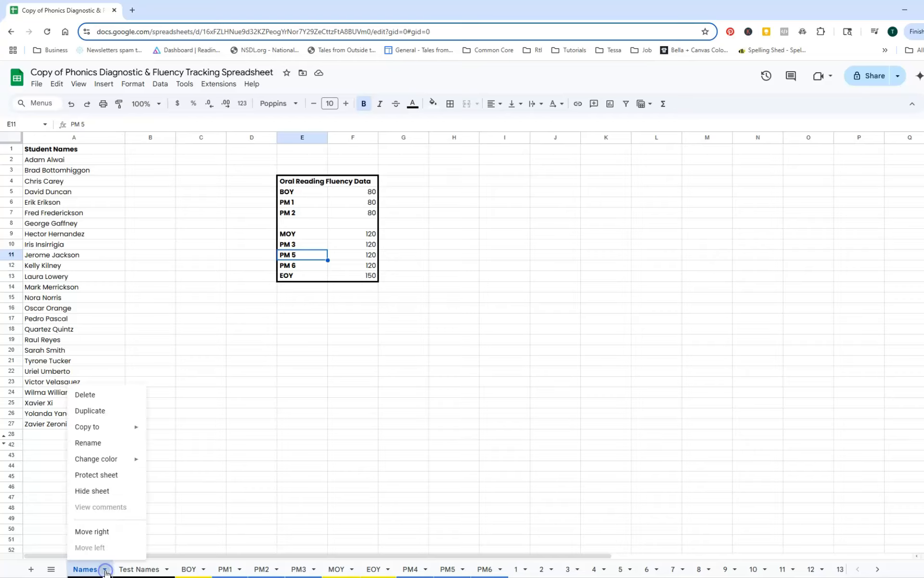
click(108, 493)
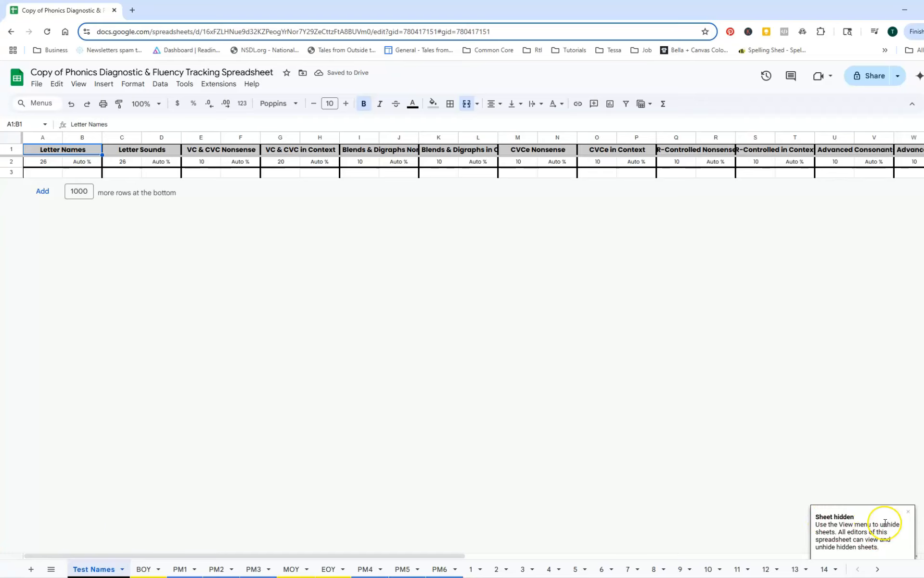
click(51, 570)
click(90, 436)
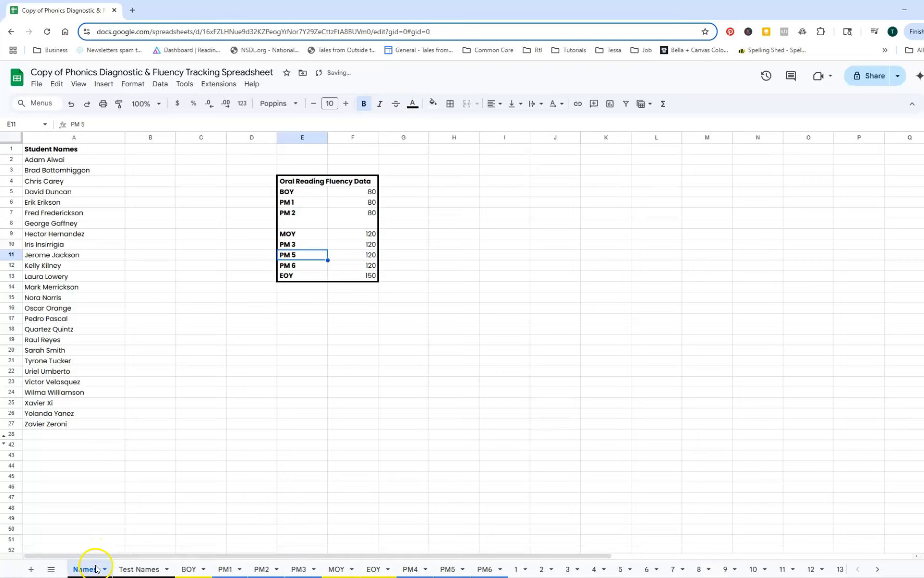
Open the Test Names sheet
click(162, 560)
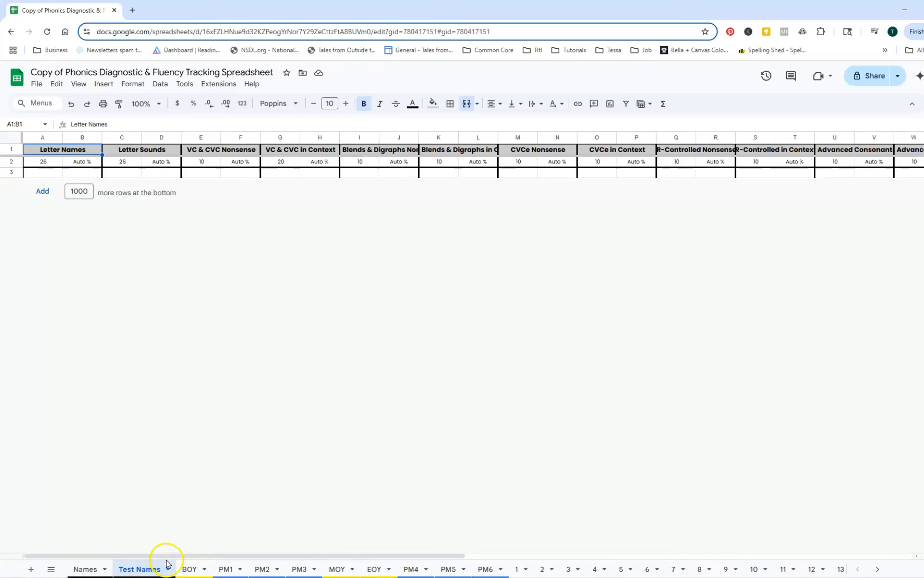
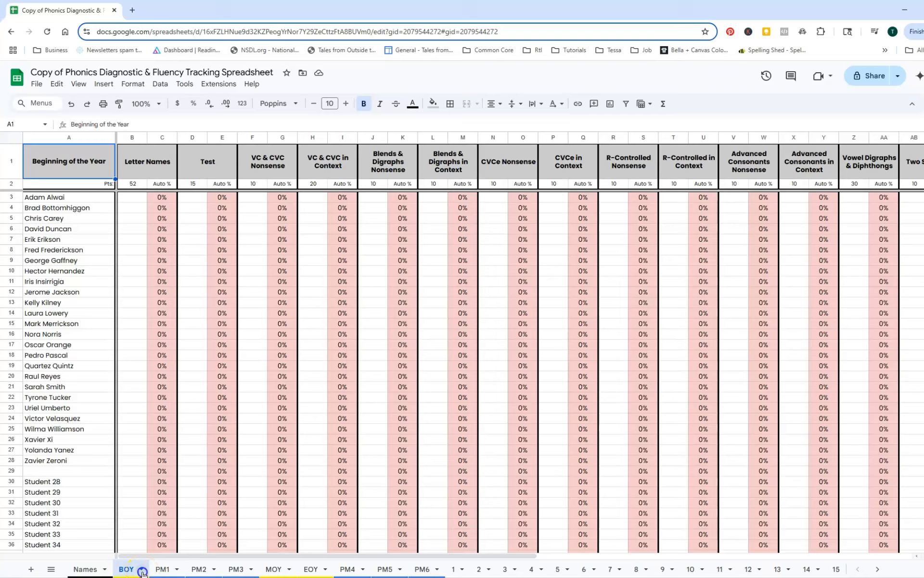
Rename the BOY sheet to Beg
click(142, 570)
click(143, 450)
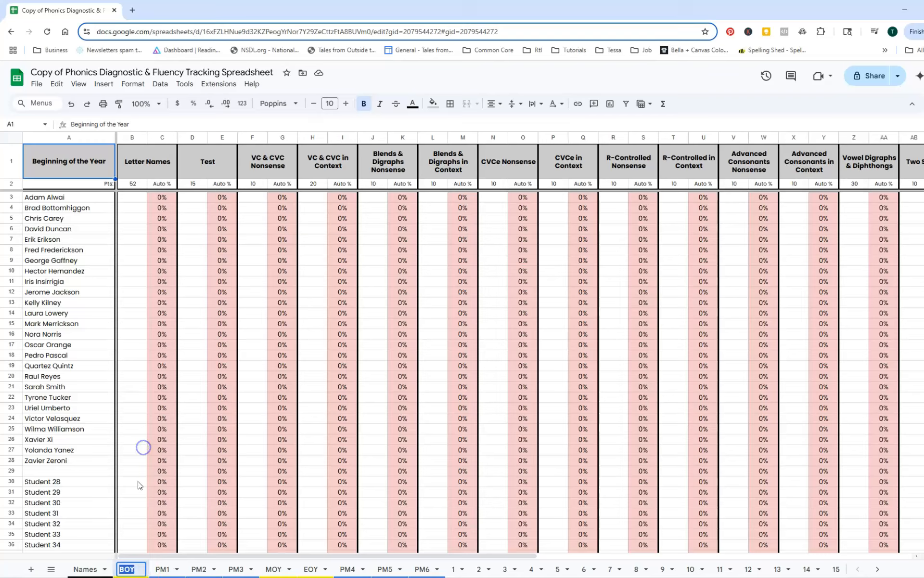
text(Beg)
key(Return)
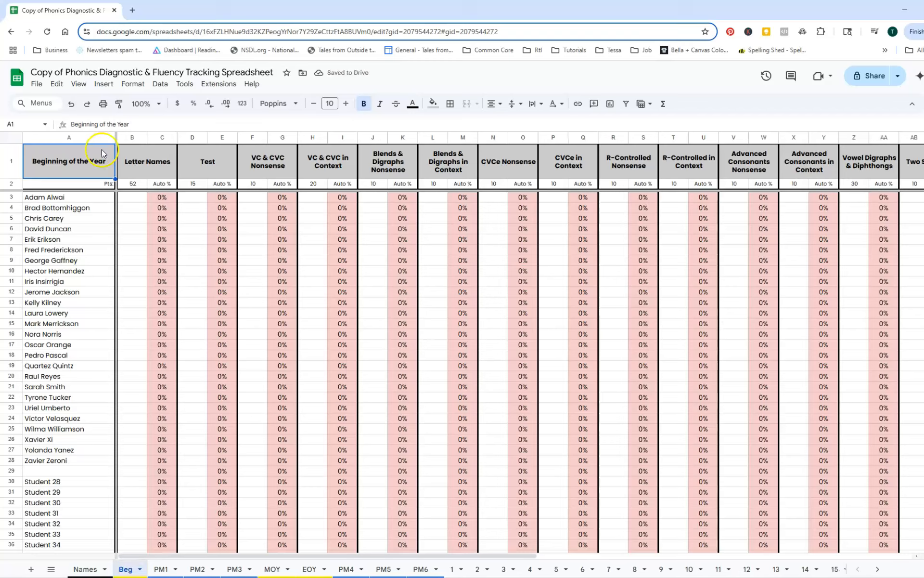
Replace the Beginning of the Year heading in A1 with BOY August
click(151, 121)
drag(151, 121, 76, 120)
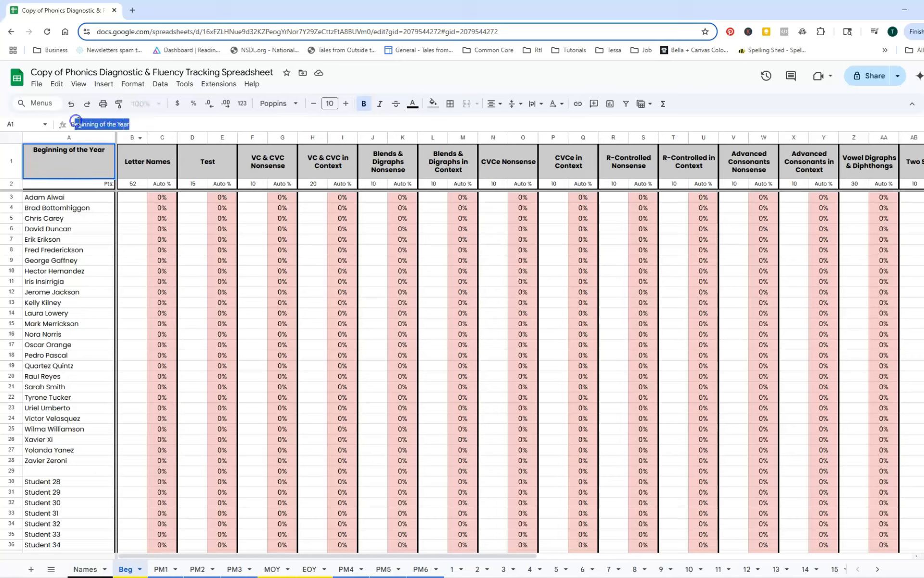
text(BOY August)
key(Return)
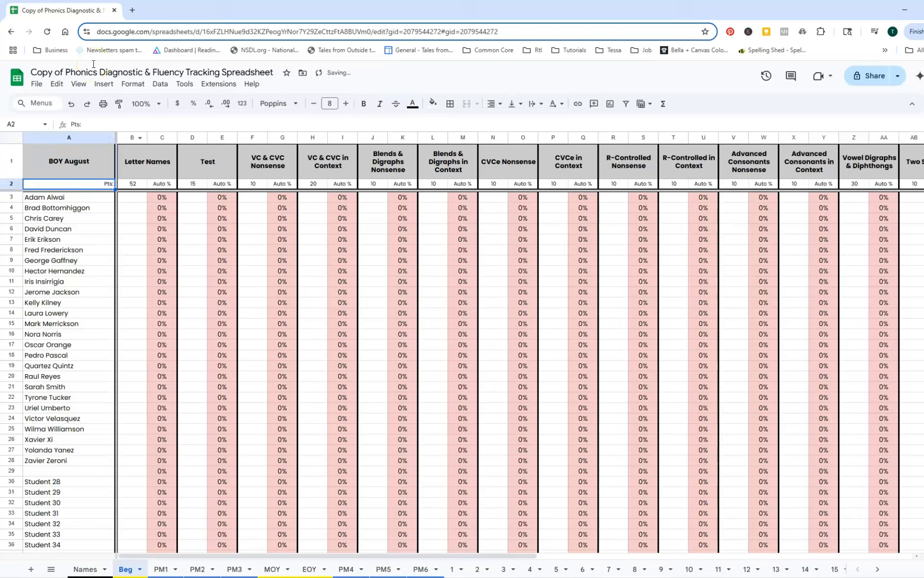
Add the year to the heading in A1 so it reads BOY August 2025
click(80, 168)
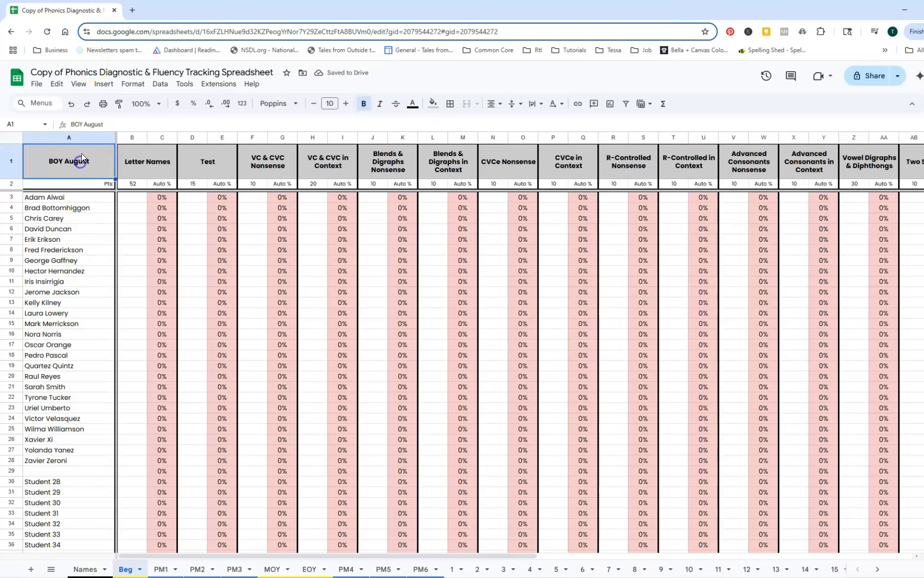
click(116, 120)
text(202)
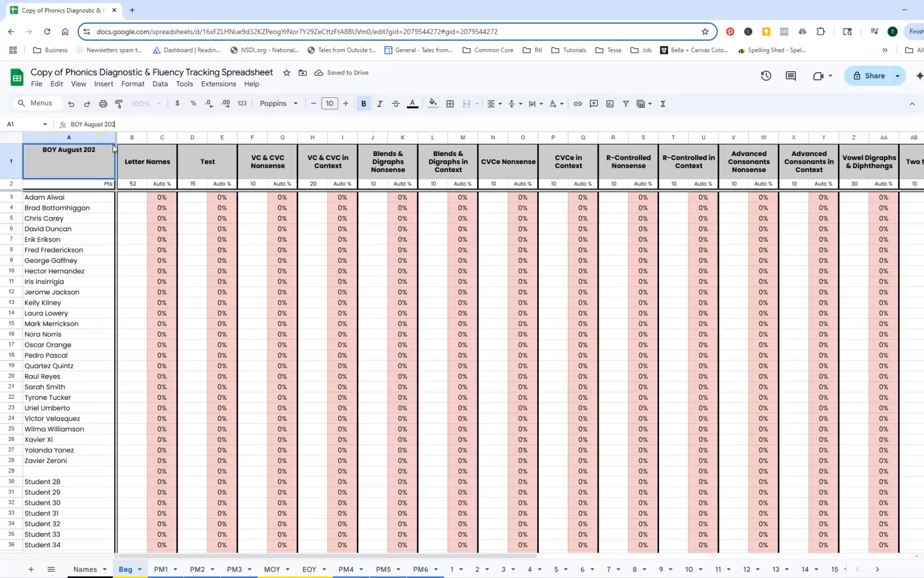
text(5)
key(Return)
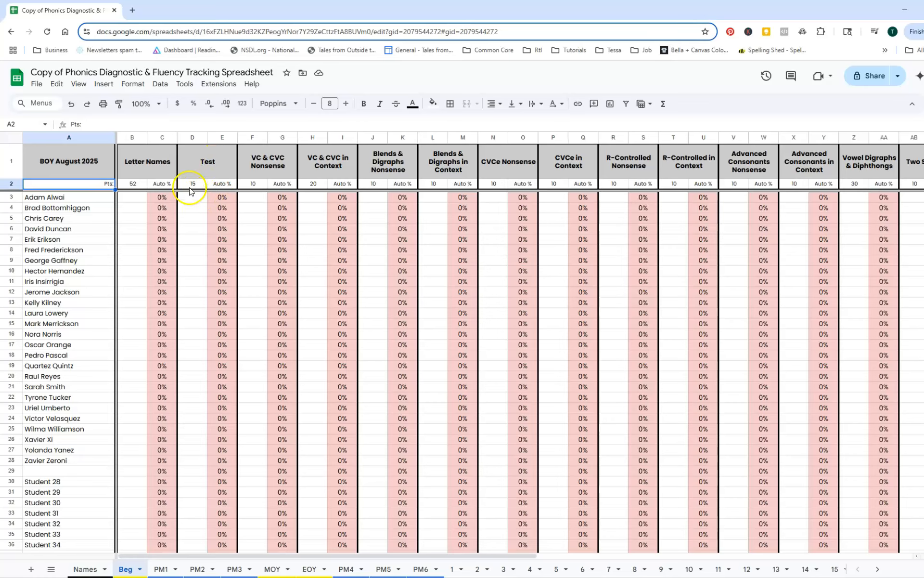
Enter a Letter Names score of 52 for the first five students, in B3 through B7
drag(488, 556, 736, 555)
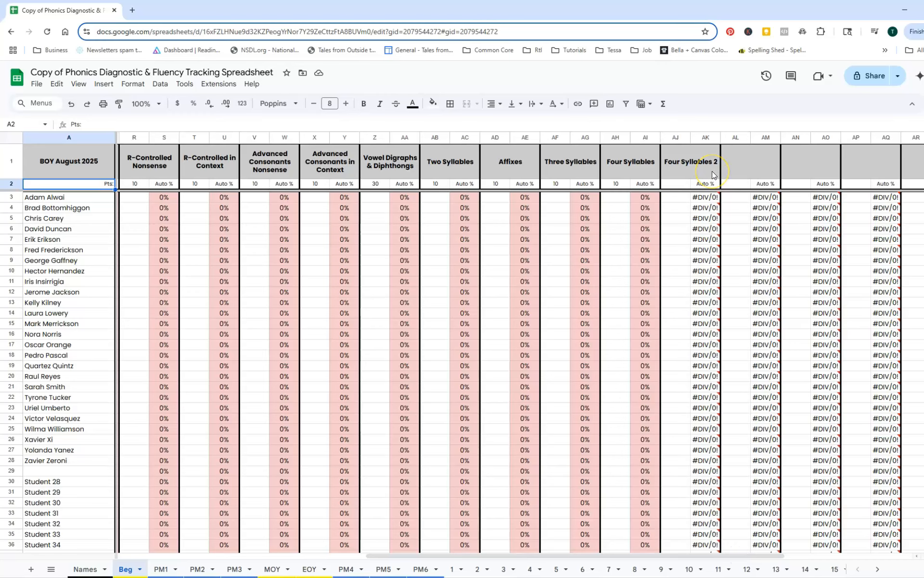
drag(496, 556, 247, 556)
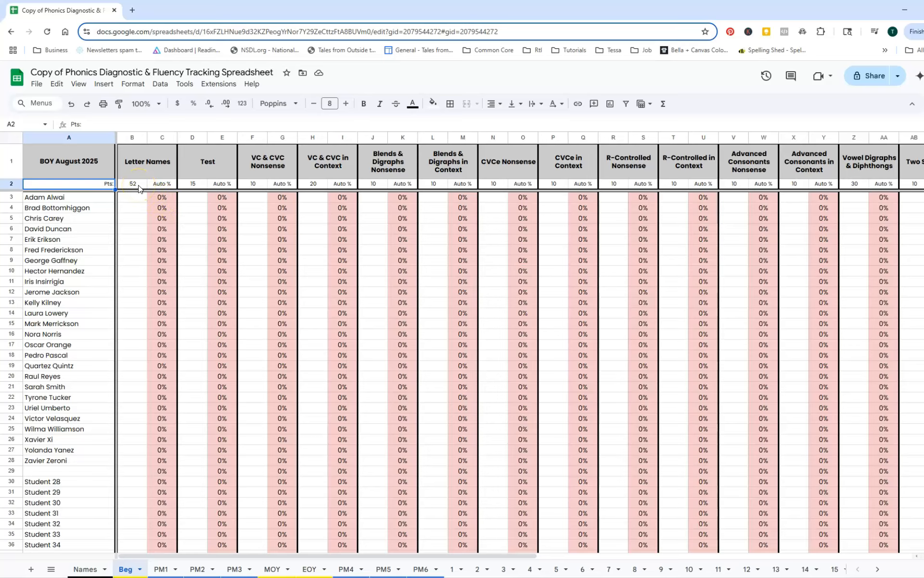
drag(310, 555, 453, 555)
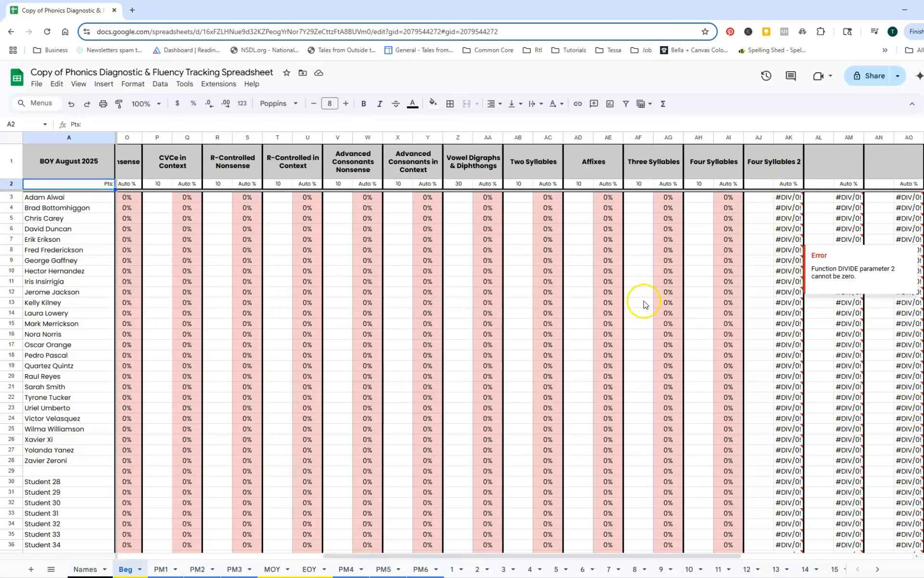
drag(609, 555, 313, 560)
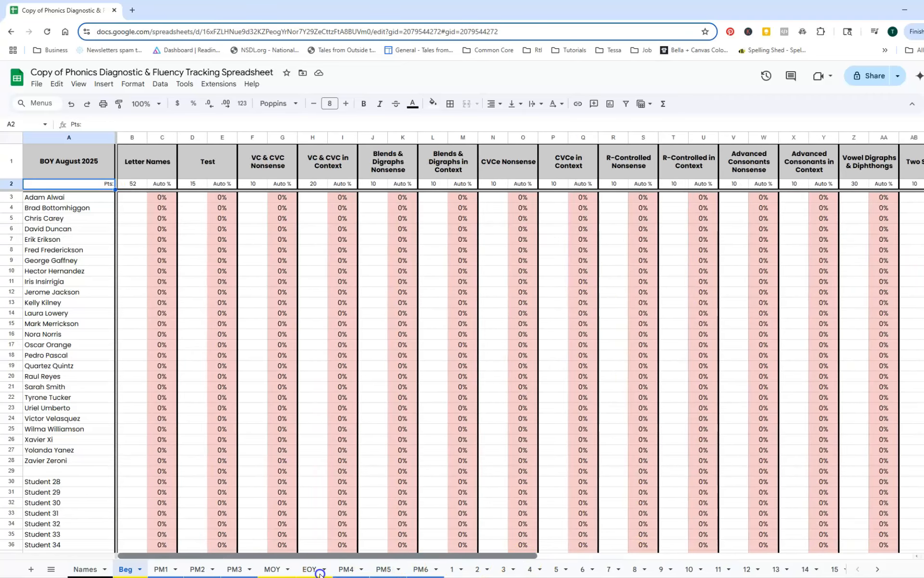
click(132, 202)
text(52)
key(Return)
text(52)
key(Return)
text(52)
key(Return)
text(52)
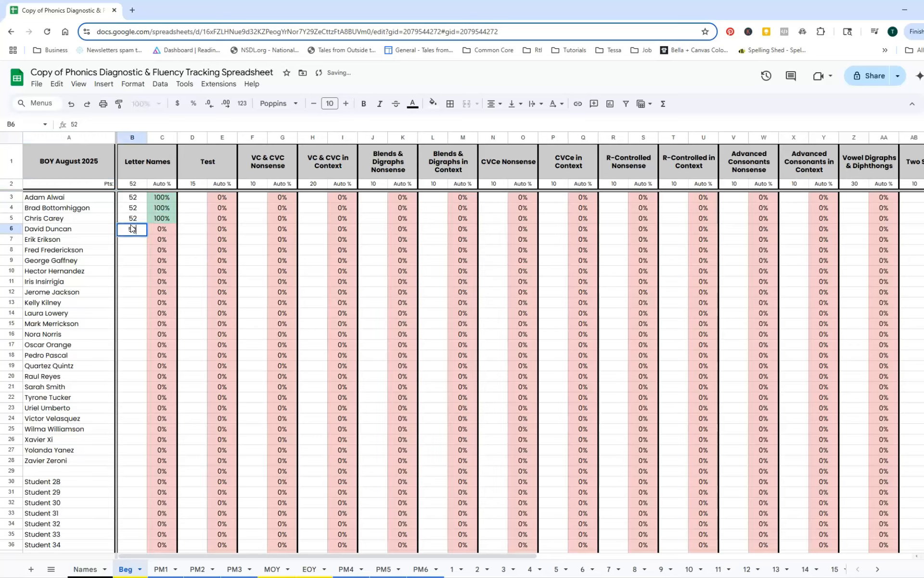
key(Return)
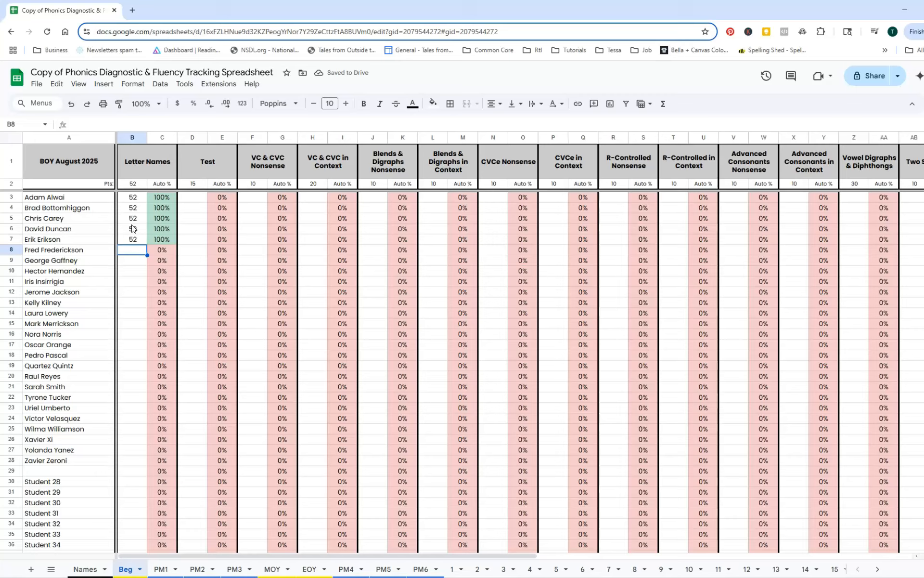
Enter Letter Names scores of 24 in B8 and 23 in B9 for the sixth and seventh students
text(24)
key(Return)
text(23)
key(Return)
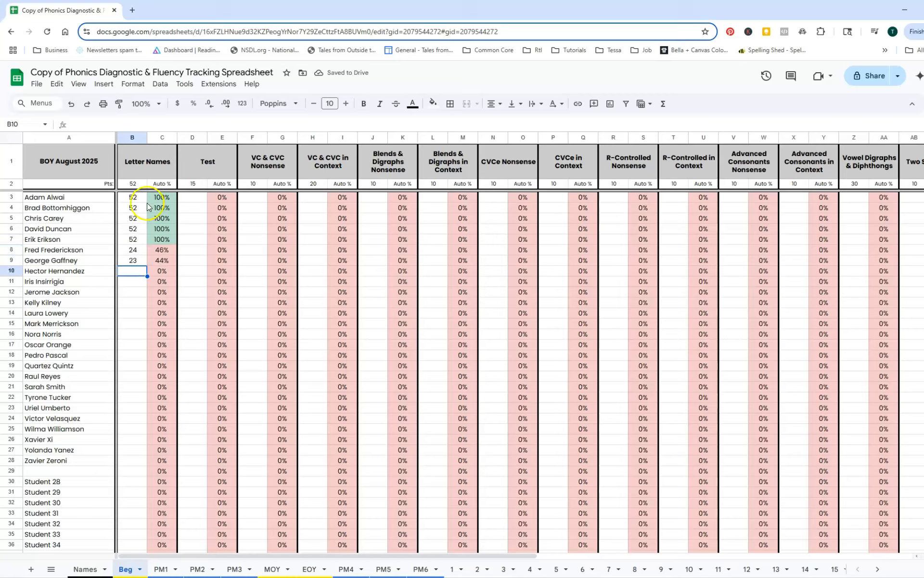
Enter the first student's scores in row 3: 14 for Test, 8 for VC & CVC Nonsense and 15 for VC & CVC in Context
click(199, 207)
click(195, 202)
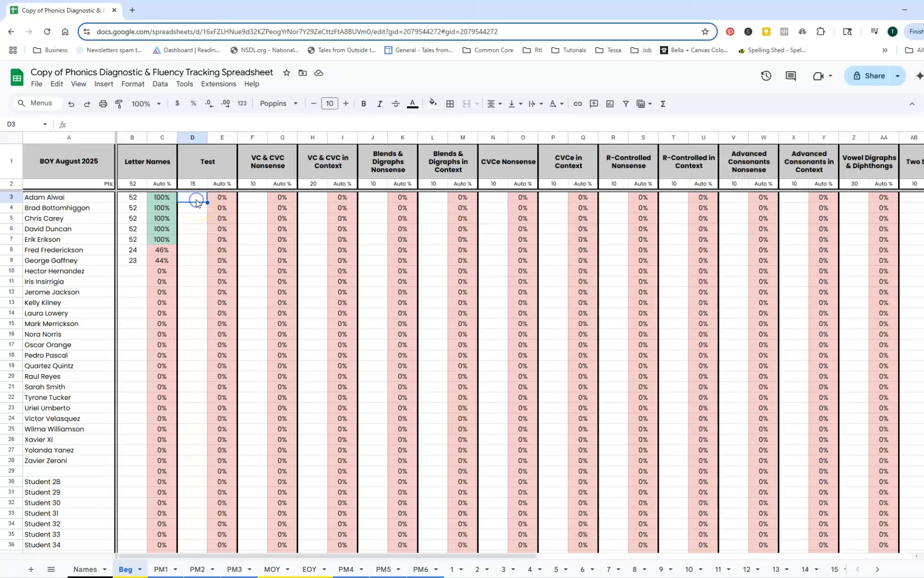
text(14)
key(Tab)
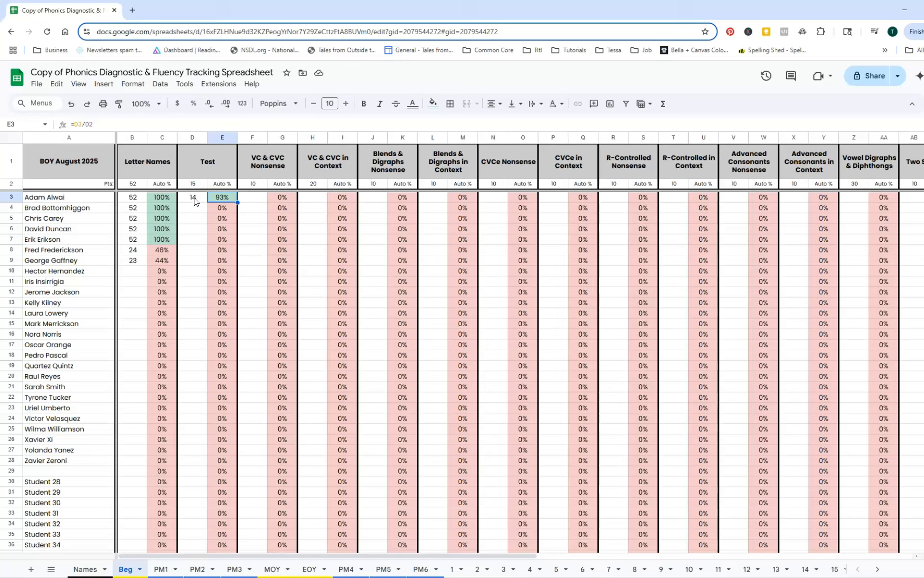
click(194, 197)
key(Tab)
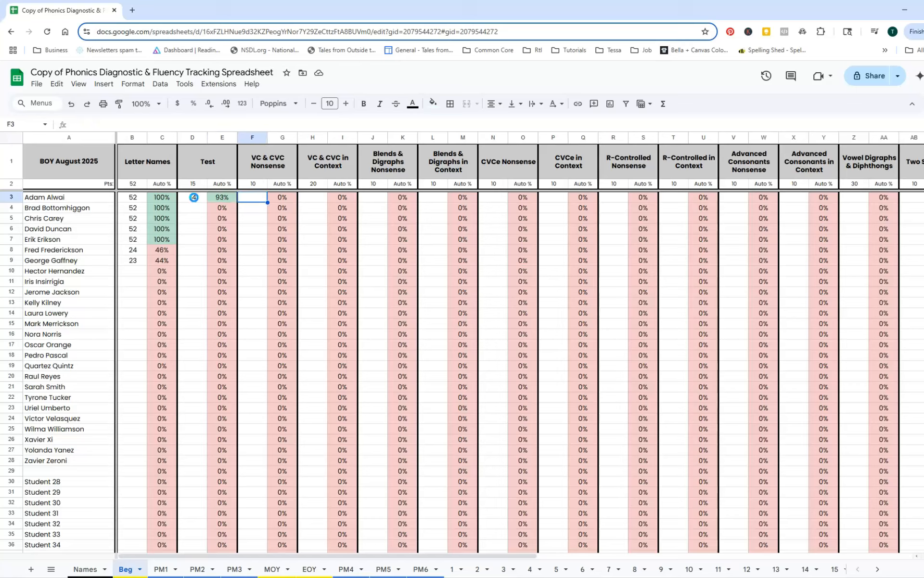
text(8)
key(Tab)
key(Tab)
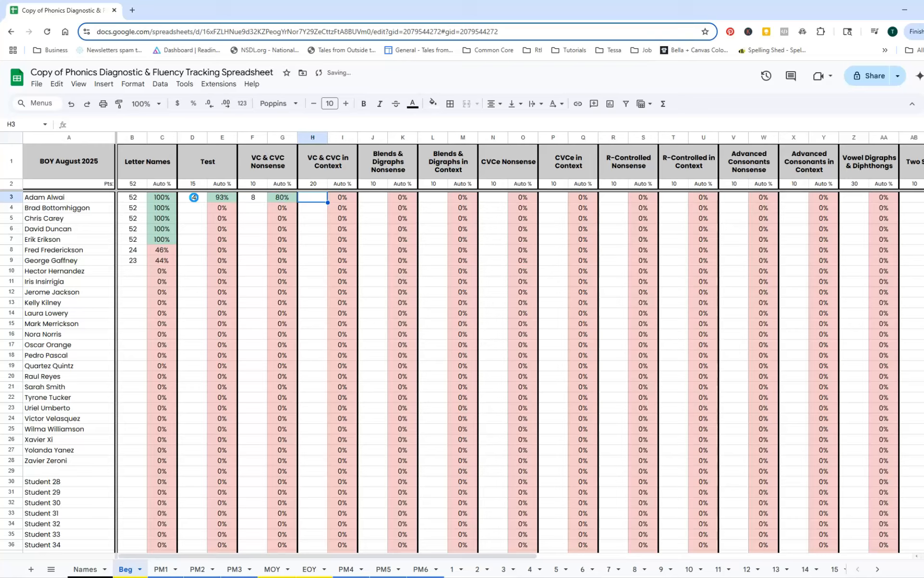
text(15)
key(Tab)
key(Tab)
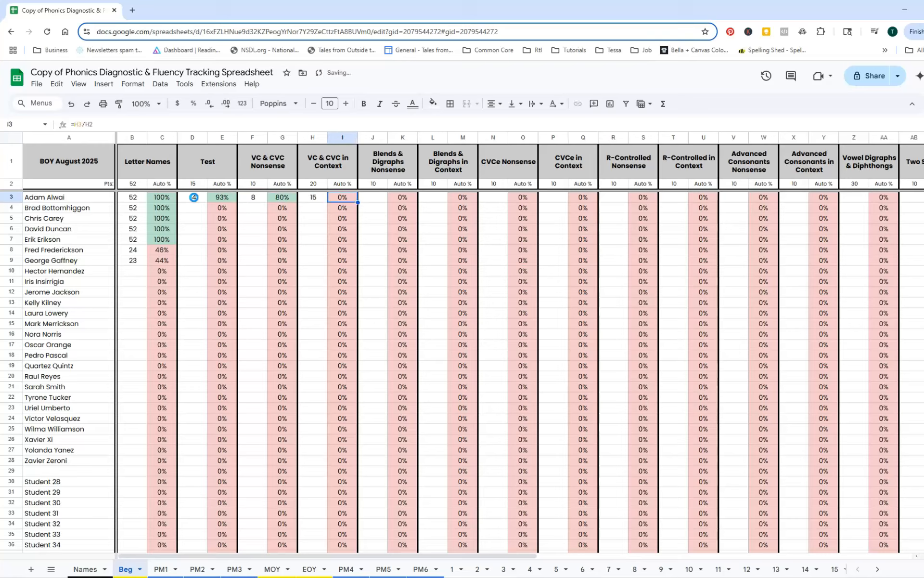
Give the first student 8 points each for Blends & Digraphs and CVCe, in both the Nonsense and in Context columns
text(8)
key(Tab)
key(Tab)
text(8)
key(Tab)
key(Tab)
text(8)
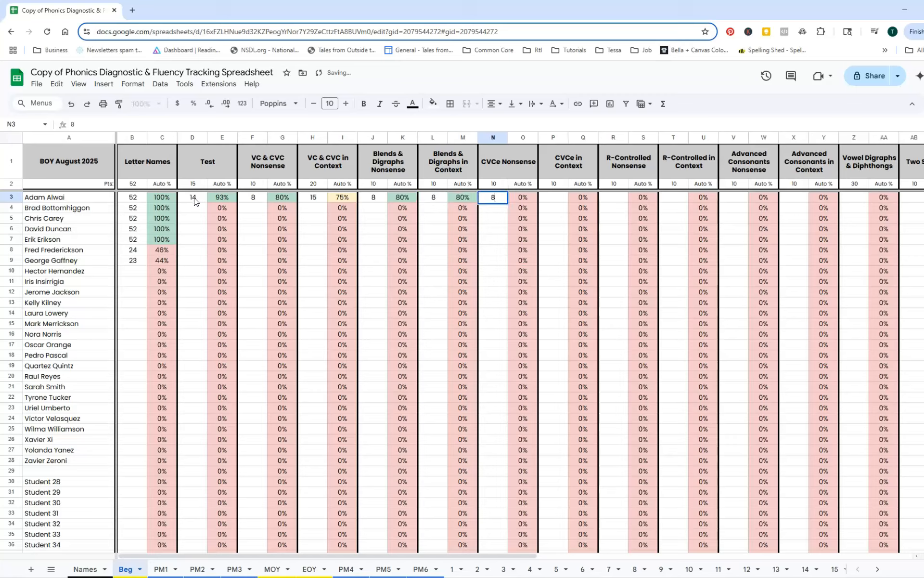
key(Tab)
key(Tab)
text(8)
key(Tab)
key(Tab)
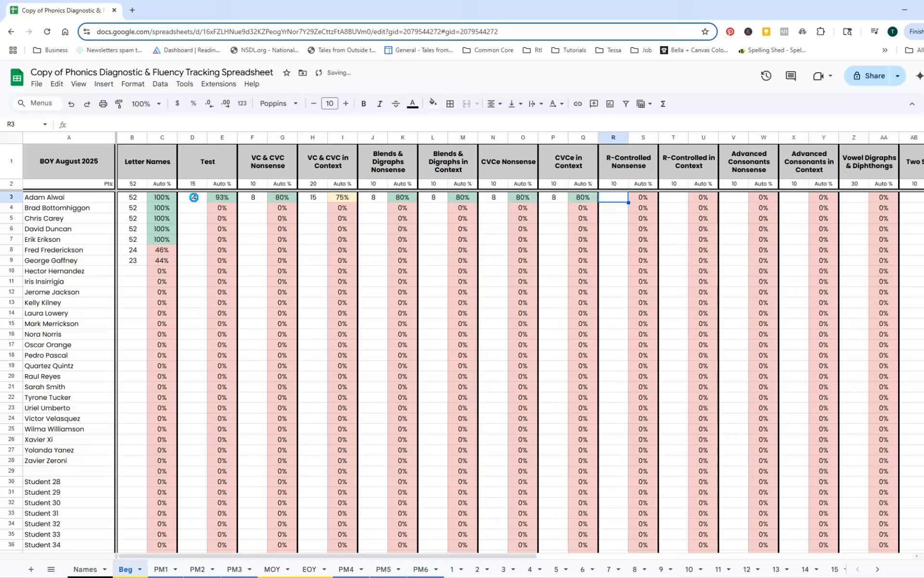
Give the first student 6 points each for R-Controlled and Advanced Consonants, in both the Nonsense and in Context columns
text(6)
key(Tab)
key(Tab)
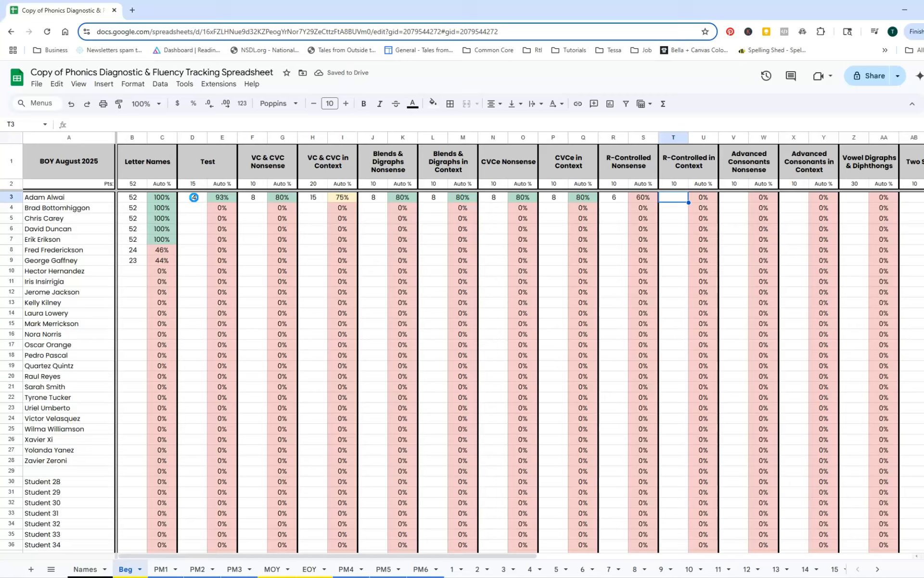
text(6)
key(Tab)
key(Tab)
text(6)
key(Tab)
key(Tab)
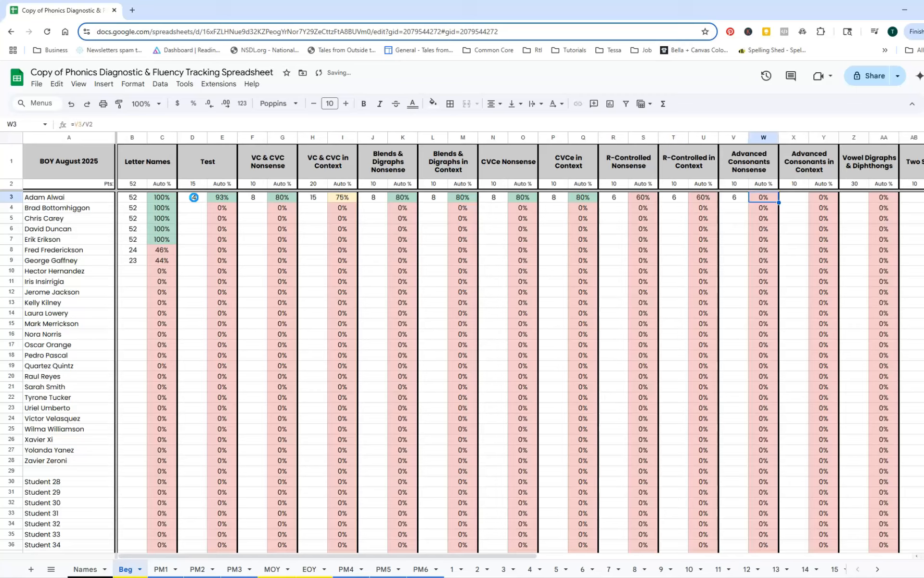
text(6)
key(Tab)
key(Tab)
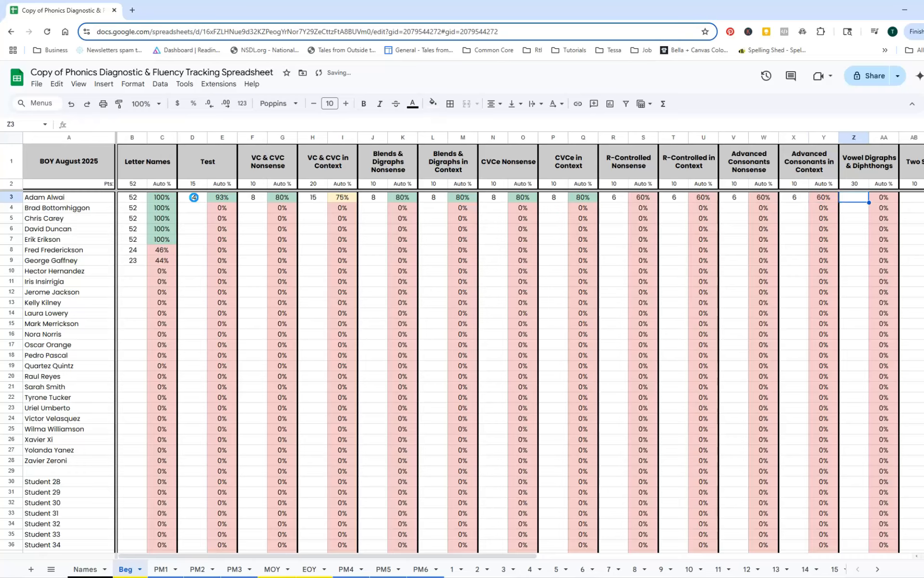
Enter 12 as the first student's Vowel Digraphs & Diphthongs score in Z3
text(12)
key(Tab)
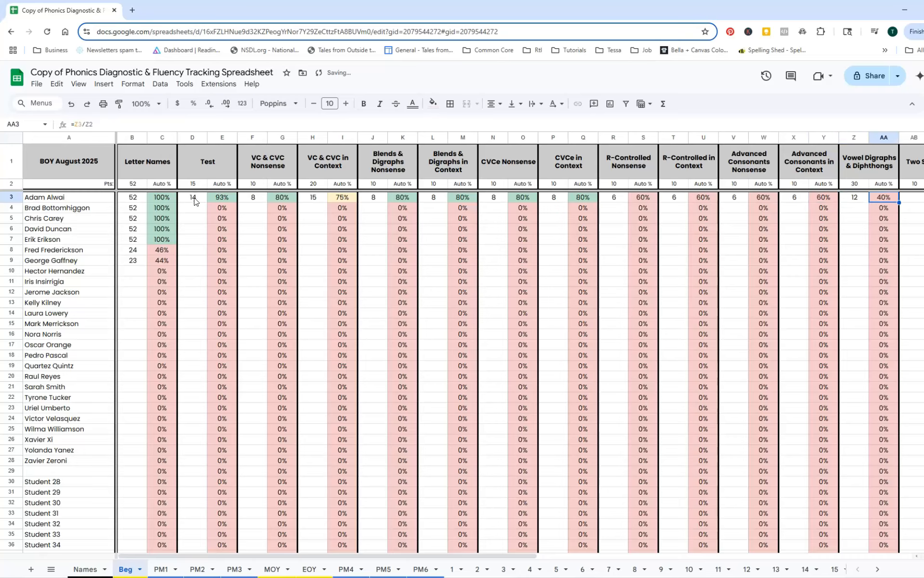
key(Tab)
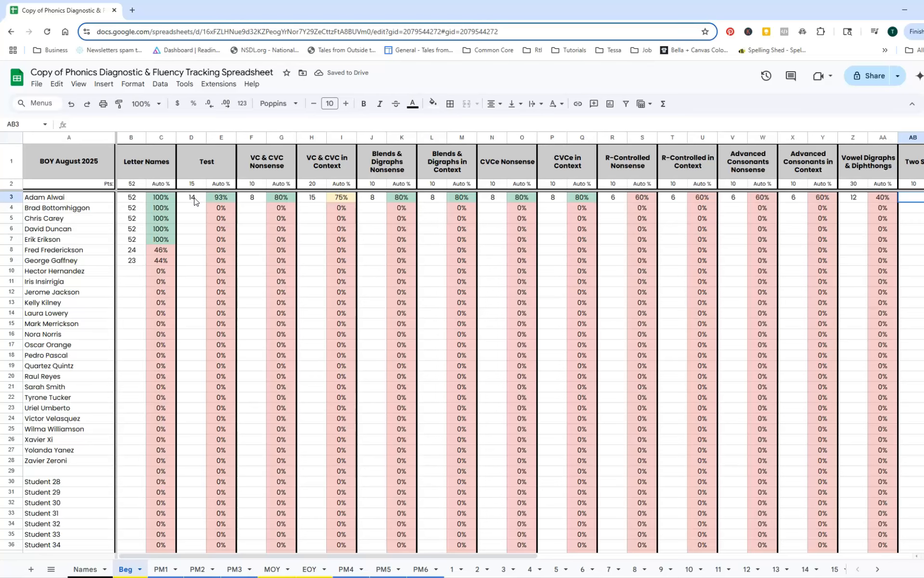
key(Tab)
key(Tab)
key(Tab)
key(Tab)
key(Tab)
key(Tab)
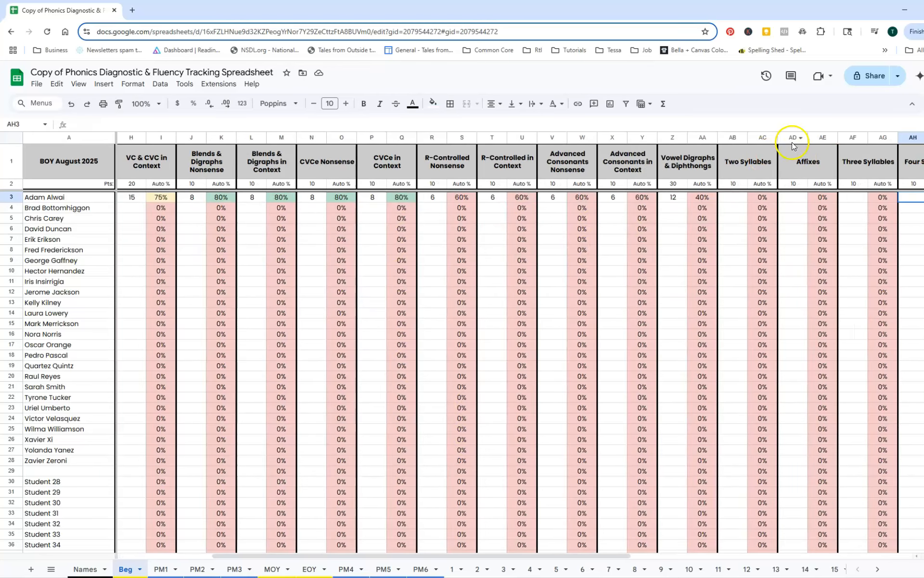
Mark the first student's untested sections with placeholders: "-" for Two Syllables, "|" for Affixes and "/" for Three Syllables
click(674, 201)
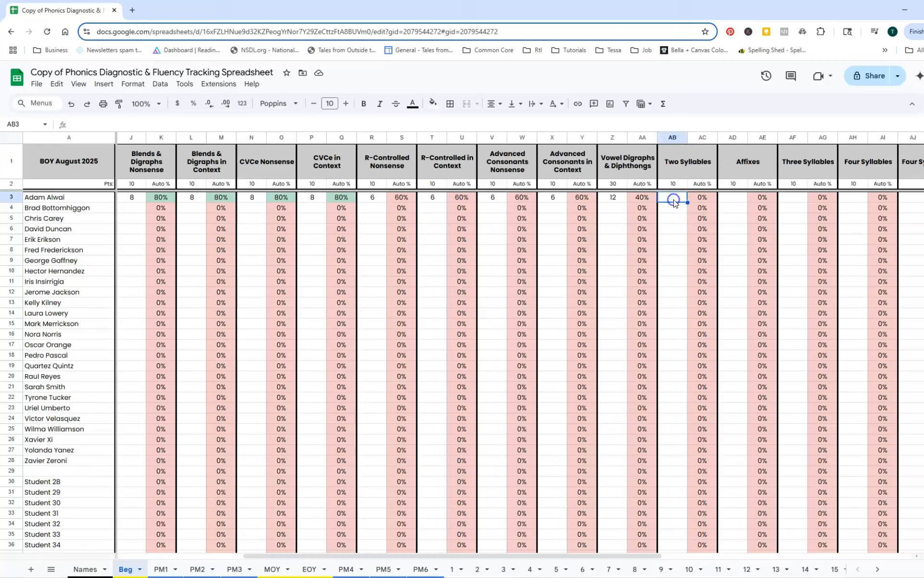
double_click(674, 199)
text(-)
key(Tab)
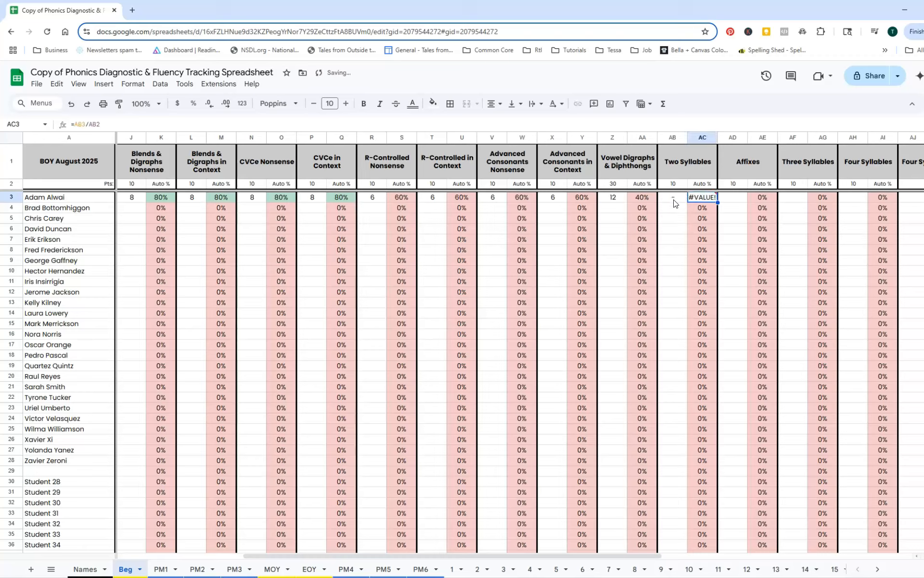
key(Tab)
text(l)
key(Tab)
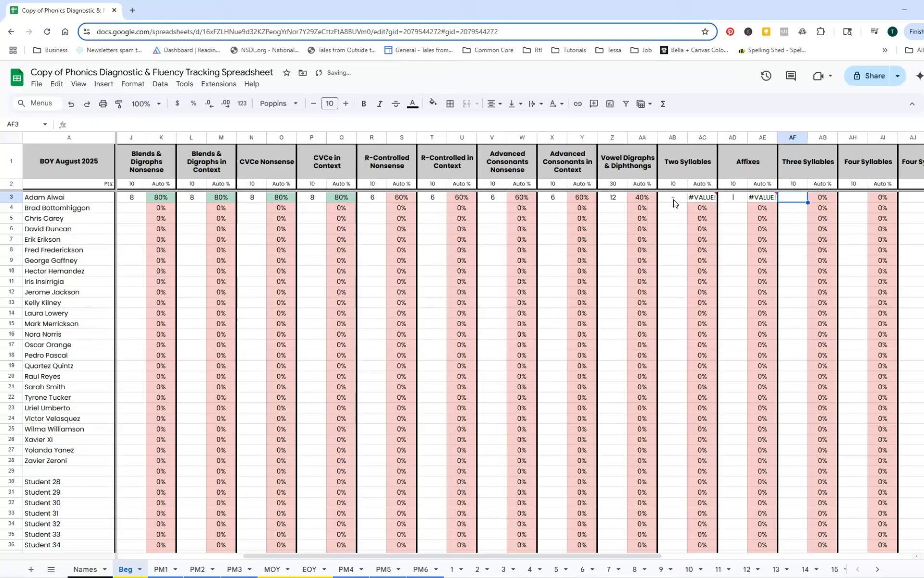
text(/)
key(Tab)
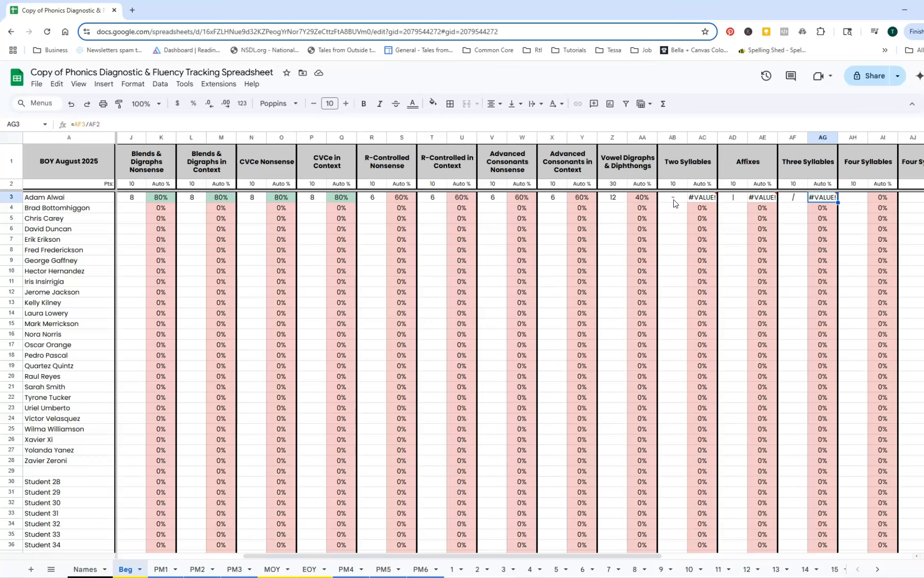
Hide the unused assessment columns AL through AU, and unhide them again
scroll(674, 202, right, 10)
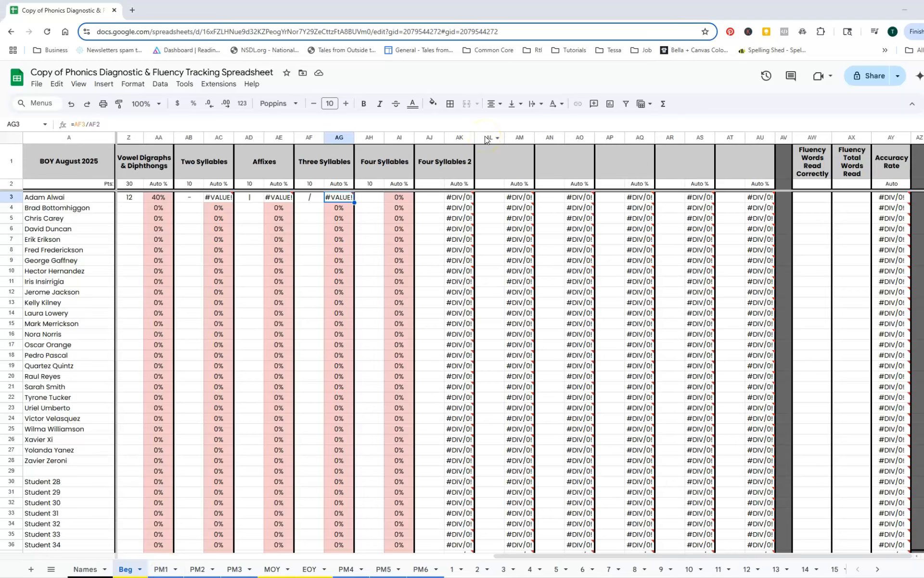
drag(486, 140, 767, 140)
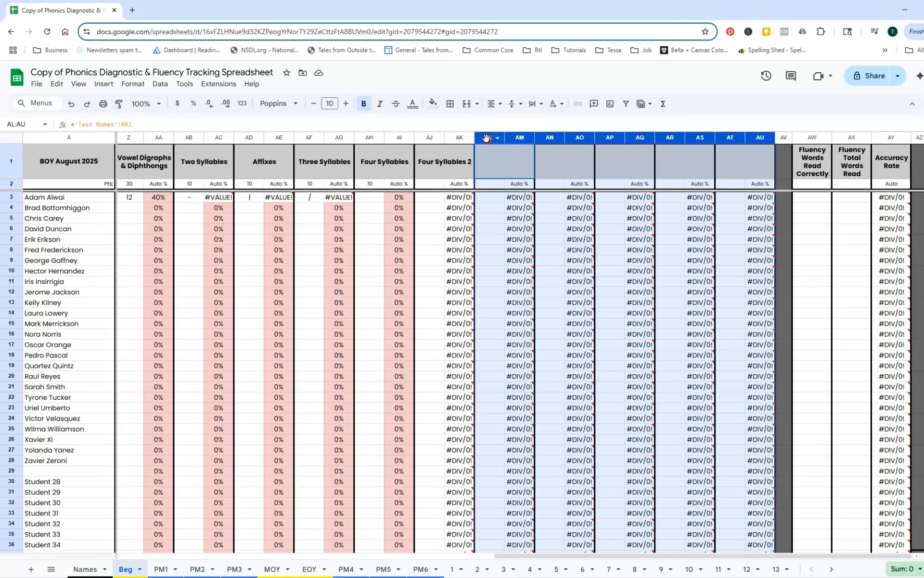
right_click(488, 140)
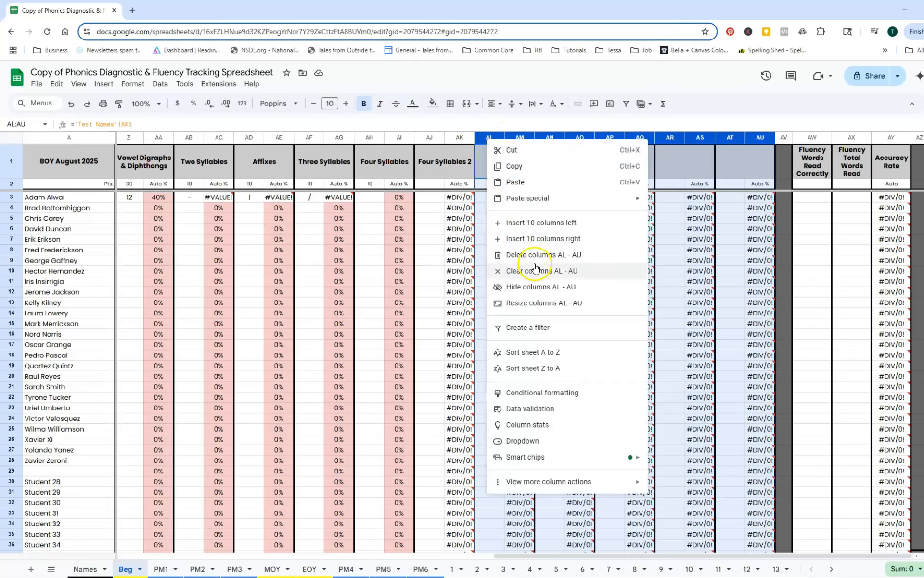
click(541, 289)
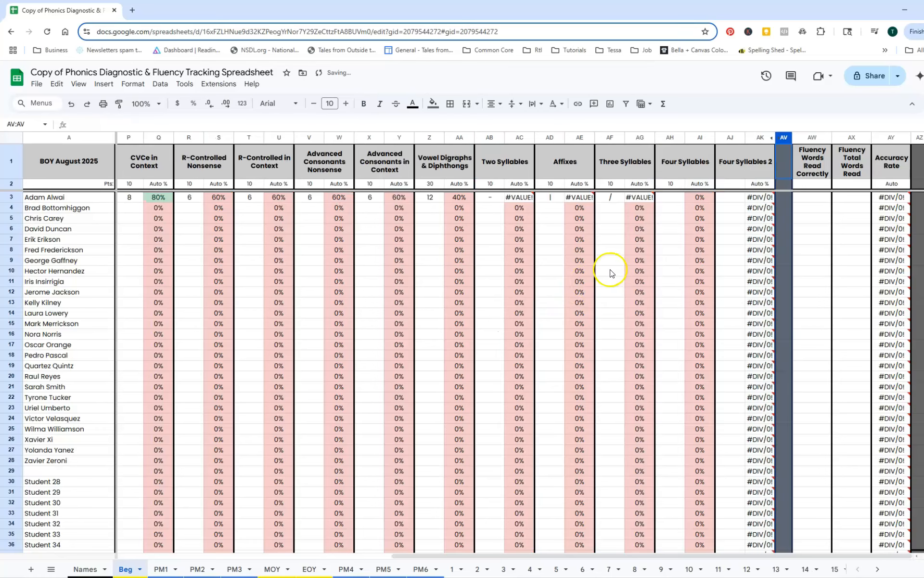
click(771, 137)
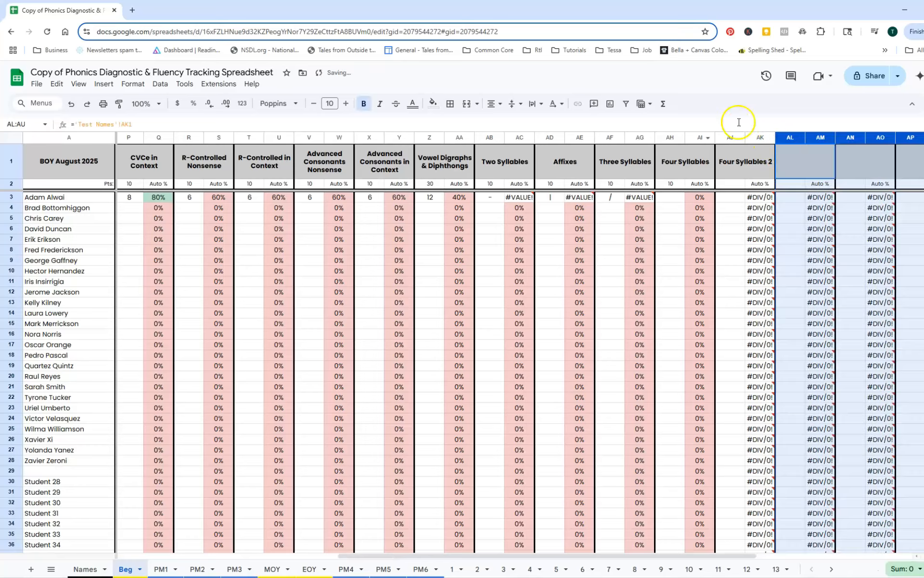
Hide the unused columns AL through AU and select the first student's Fluency Words Read Correctly cell, AW3
right_click(790, 138)
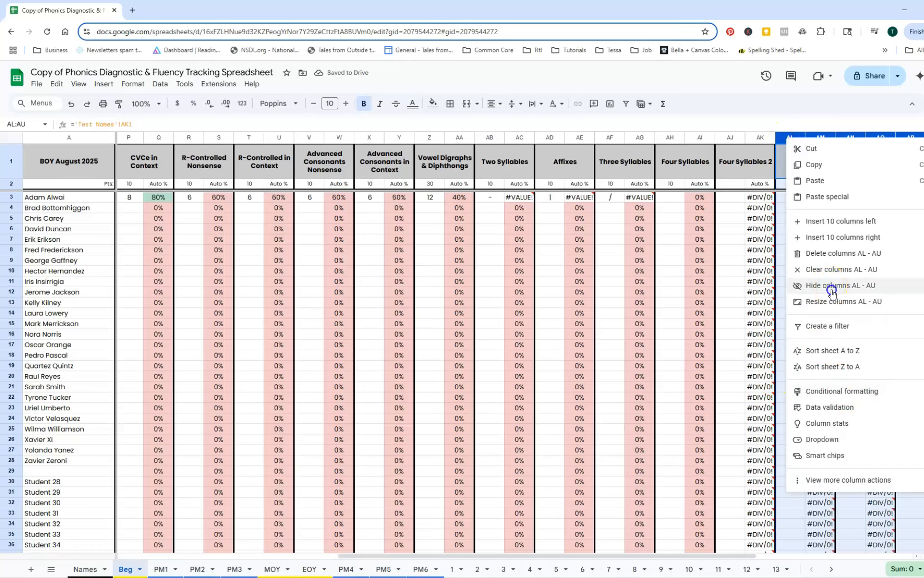
click(832, 291)
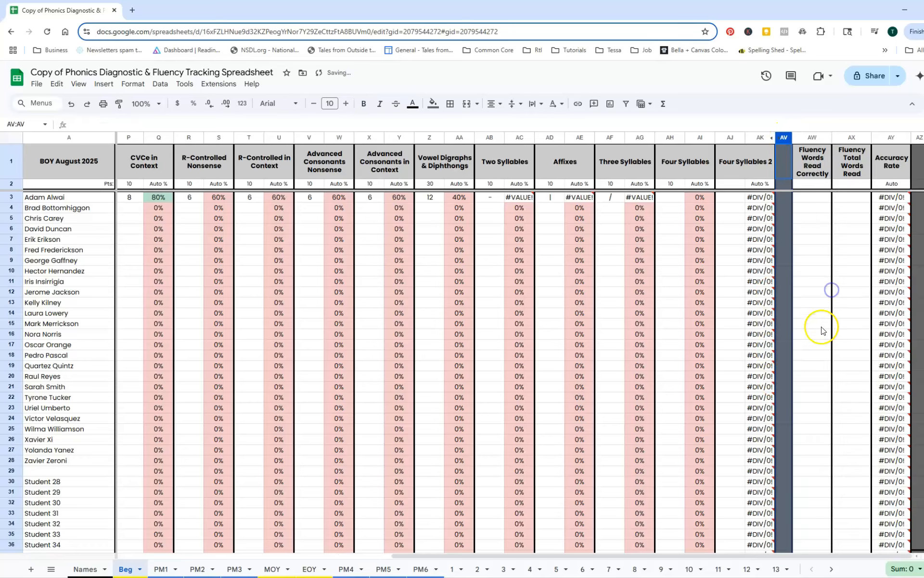
click(809, 201)
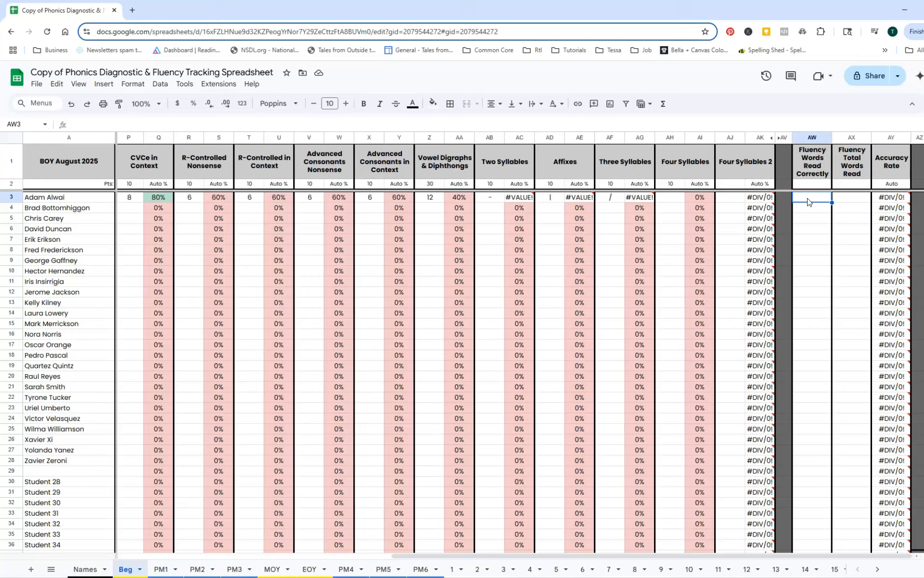
Enter the first student's fluency scores: 84 for Words Read Correctly in AW3 and 90 for Total Words Read in AX3
mouse_move(902, 201)
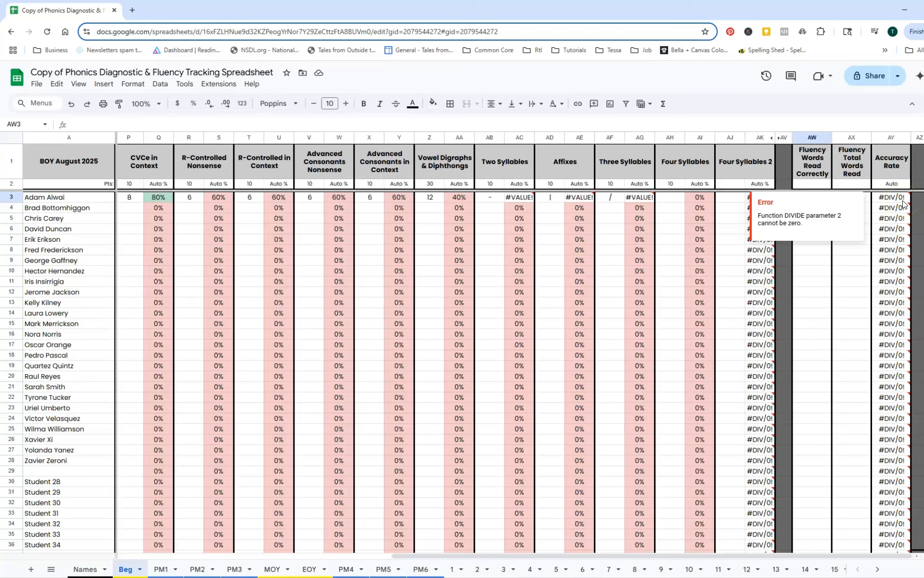
click(866, 202)
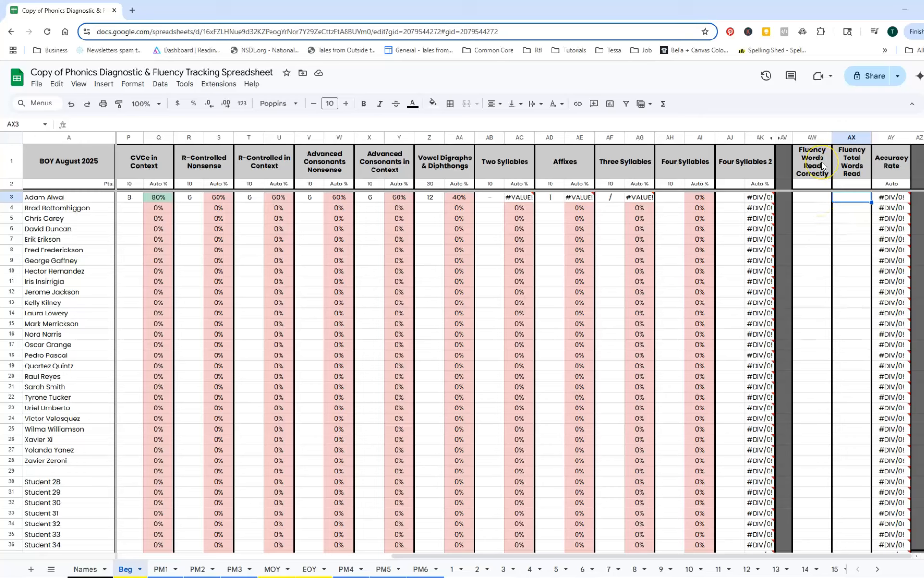
click(822, 199)
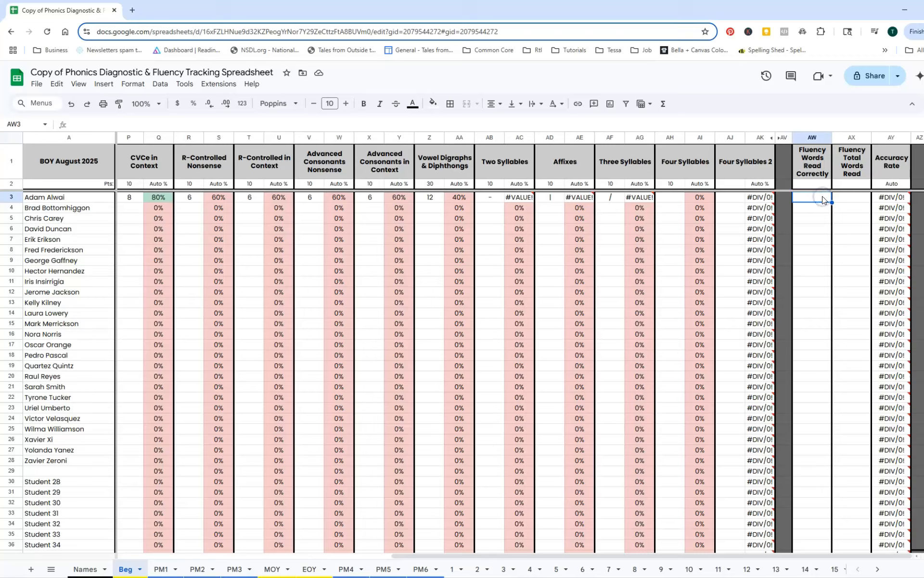
text(84)
click(843, 200)
text(90)
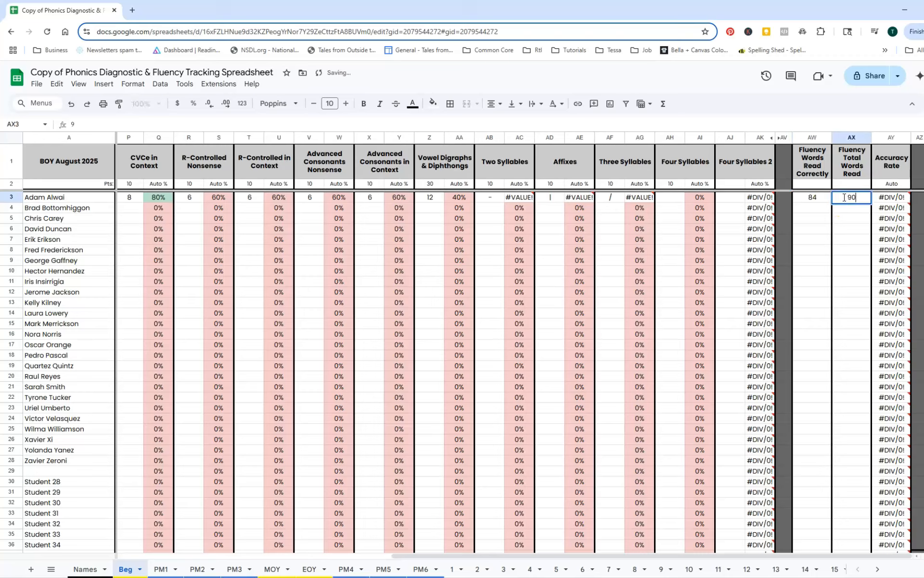
key(Return)
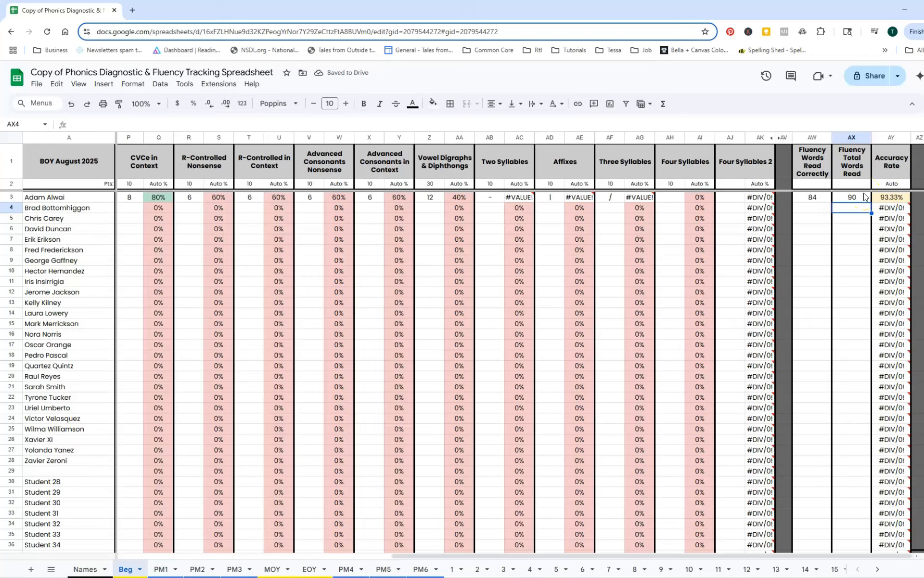
Examine the conditional formatting rules applied to the first student's Accuracy Rate cell, AY3, and close them
click(861, 195)
click(895, 201)
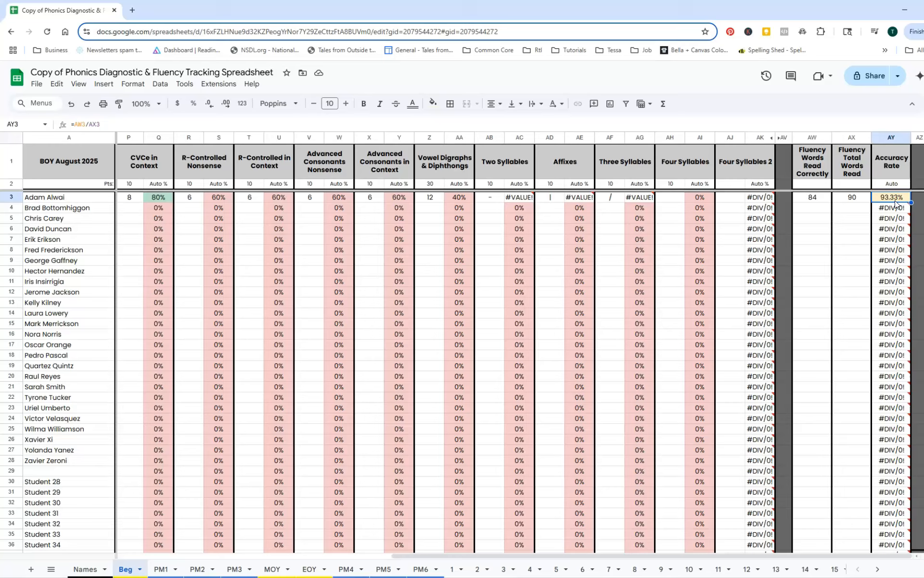
click(133, 86)
click(157, 286)
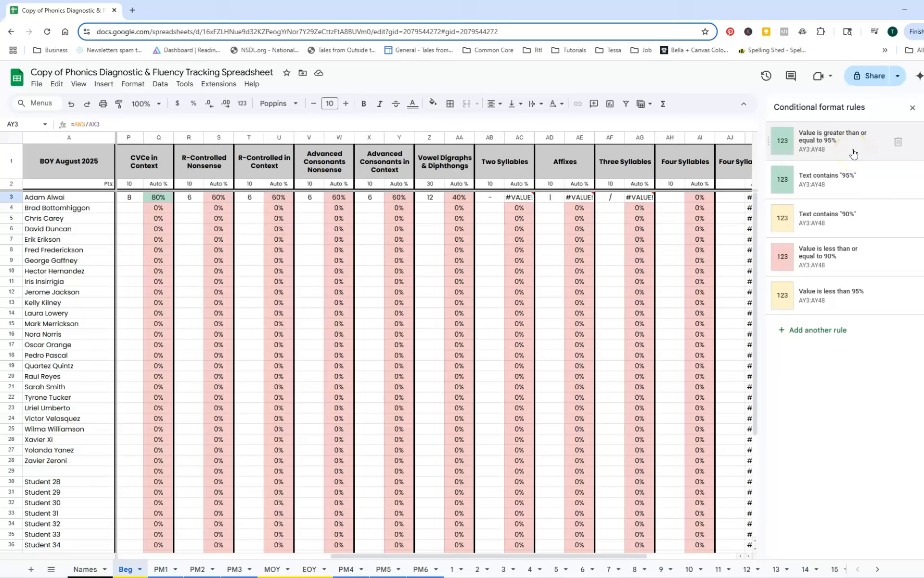
click(854, 232)
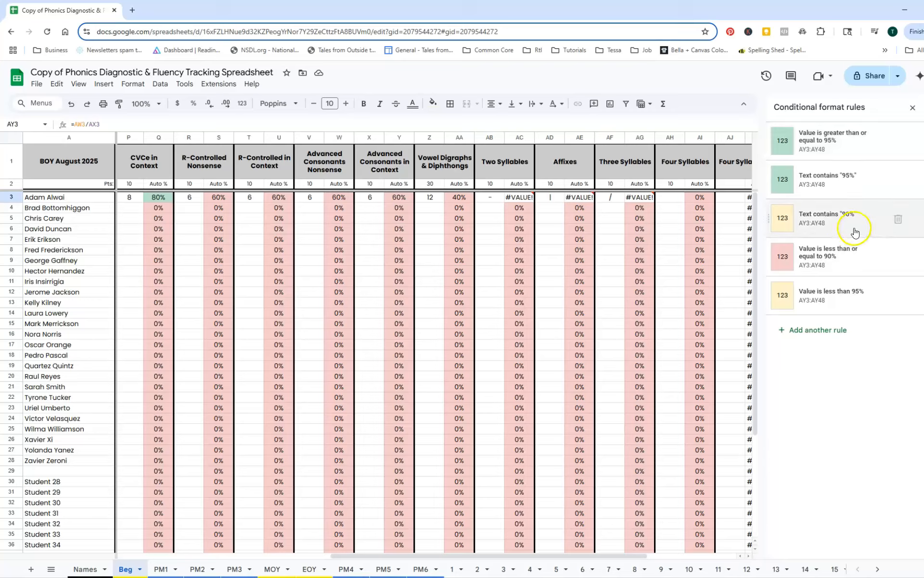
click(790, 233)
click(833, 308)
click(912, 108)
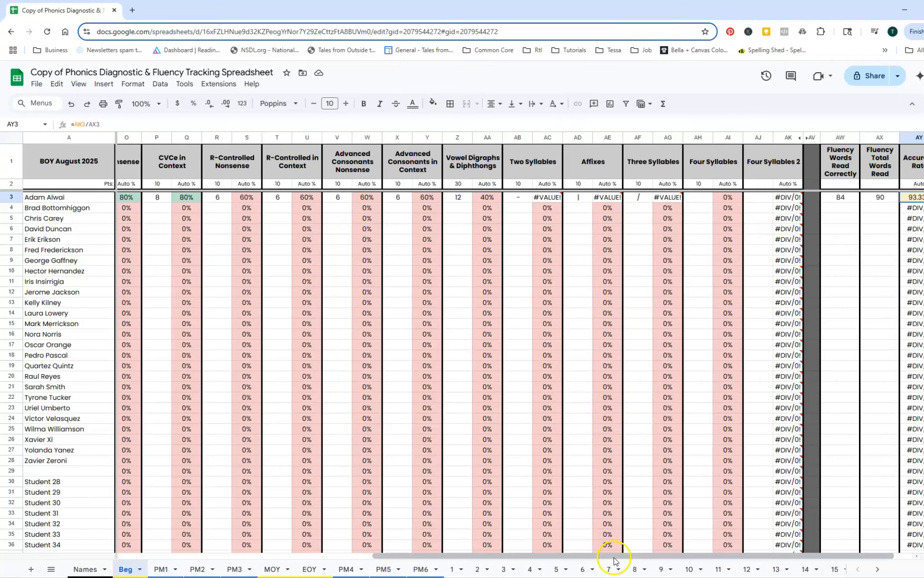
Examine the conditional formatting rules that color the Letter Names percentage in cell C3
drag(615, 558, 308, 554)
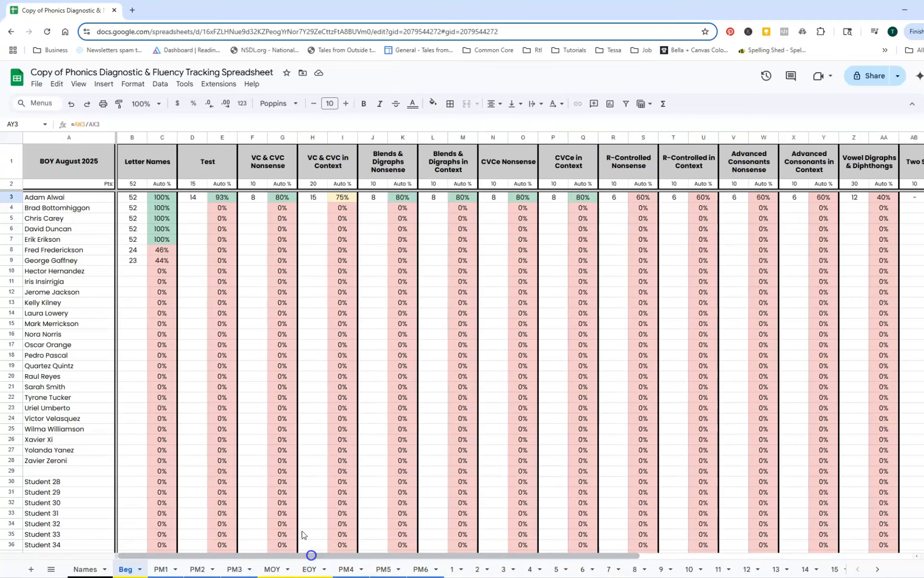
click(167, 199)
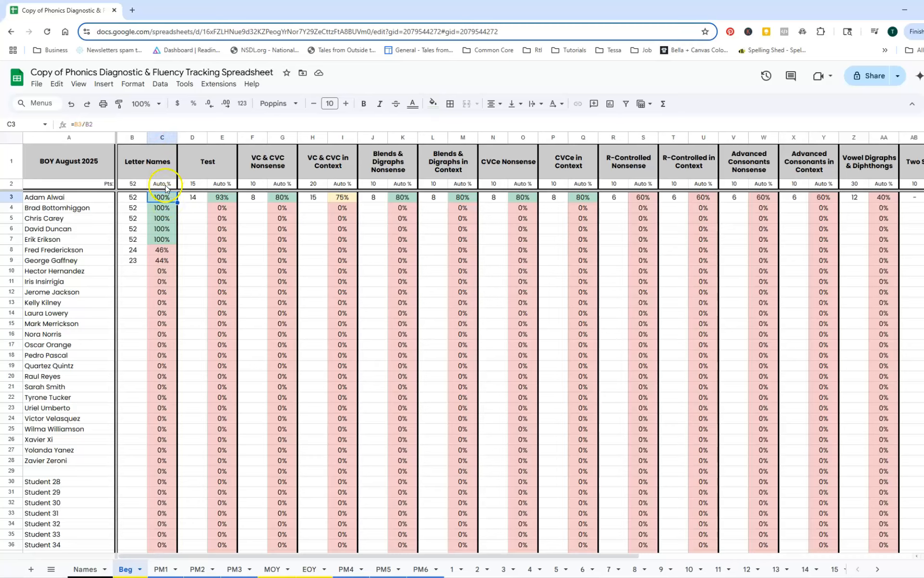
click(132, 84)
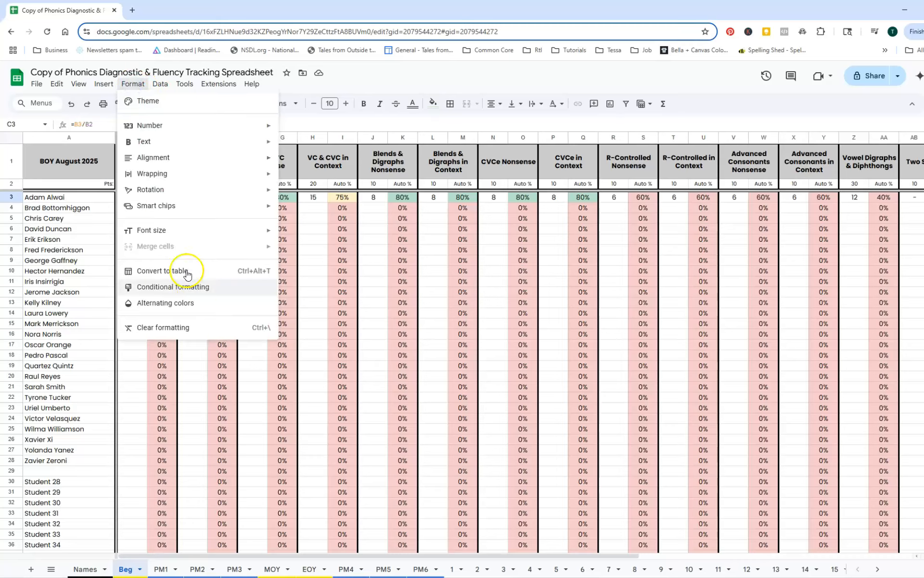
click(171, 288)
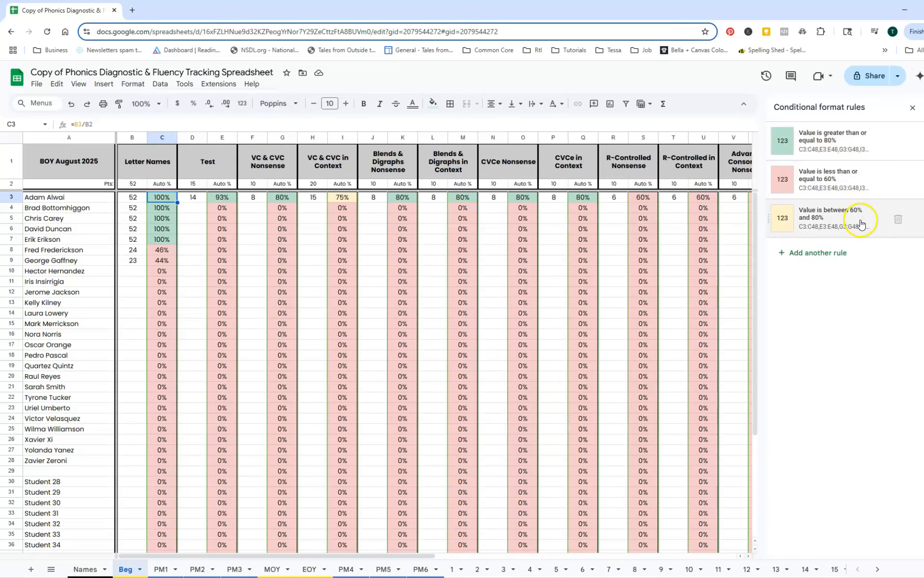
click(866, 179)
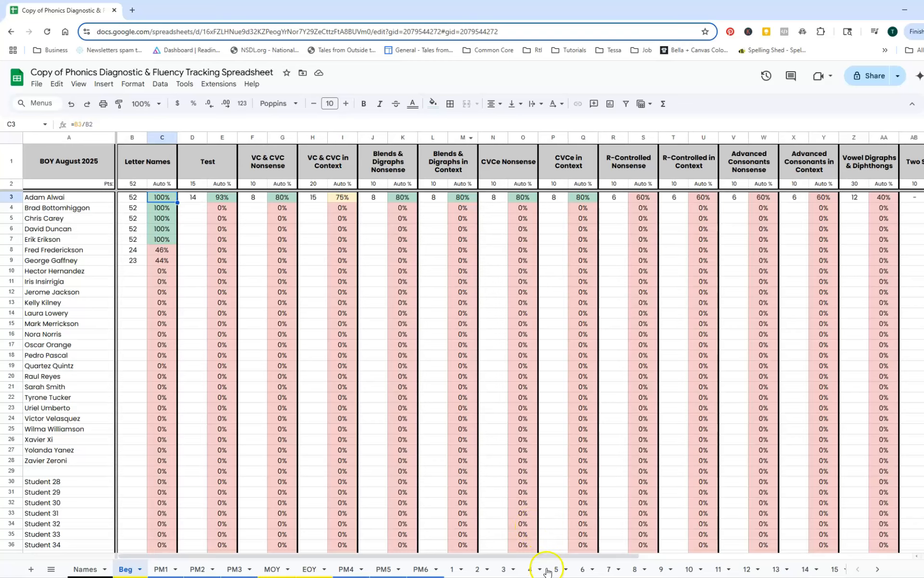
Hide the unused student rows 30 through 42 on the Beg sheet
drag(558, 556, 833, 556)
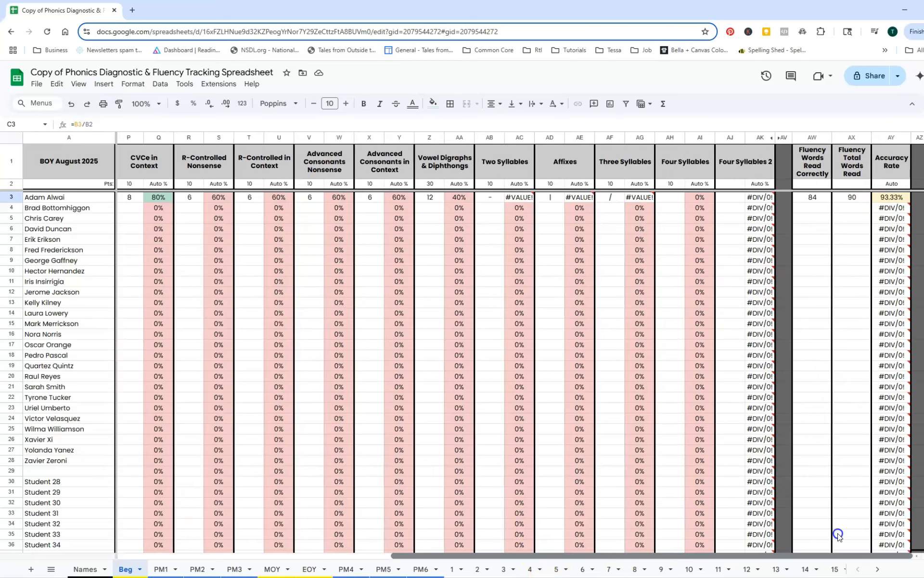
scroll(860, 536, left, 15)
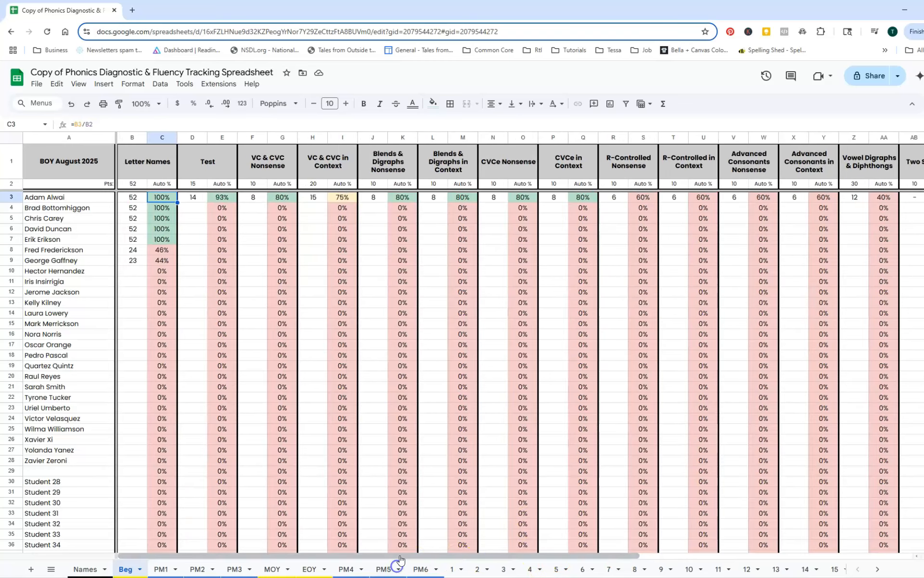
scroll(150, 394, down, 3)
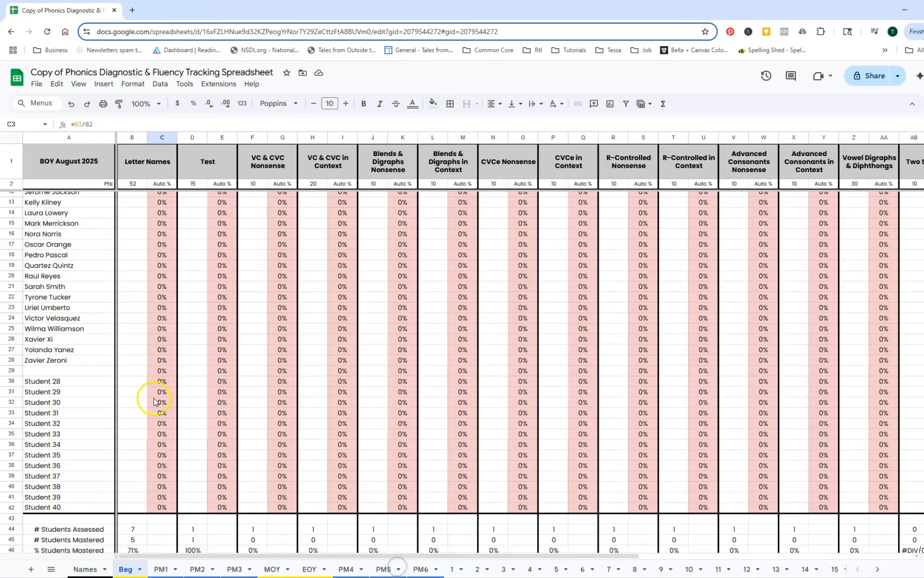
click(11, 381)
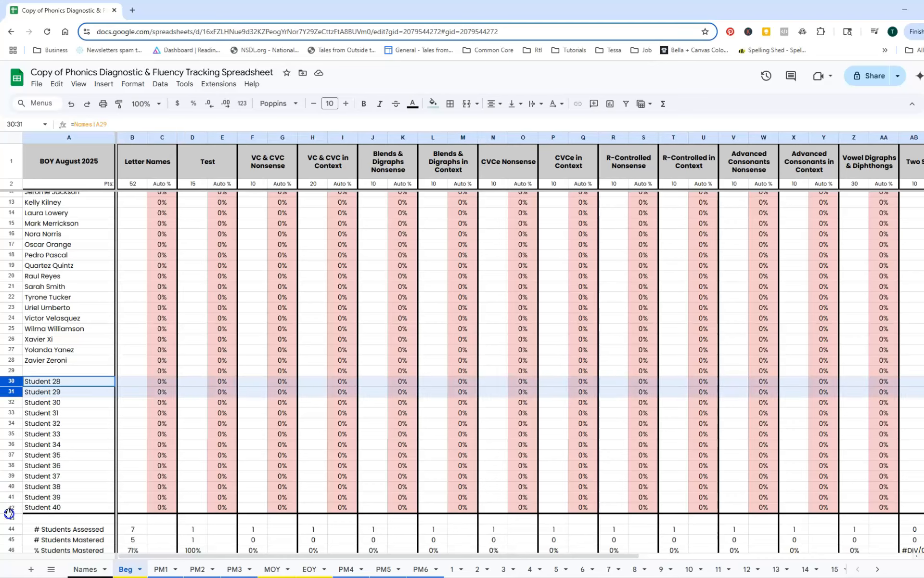
shift+click(10, 508)
right_click(9, 491)
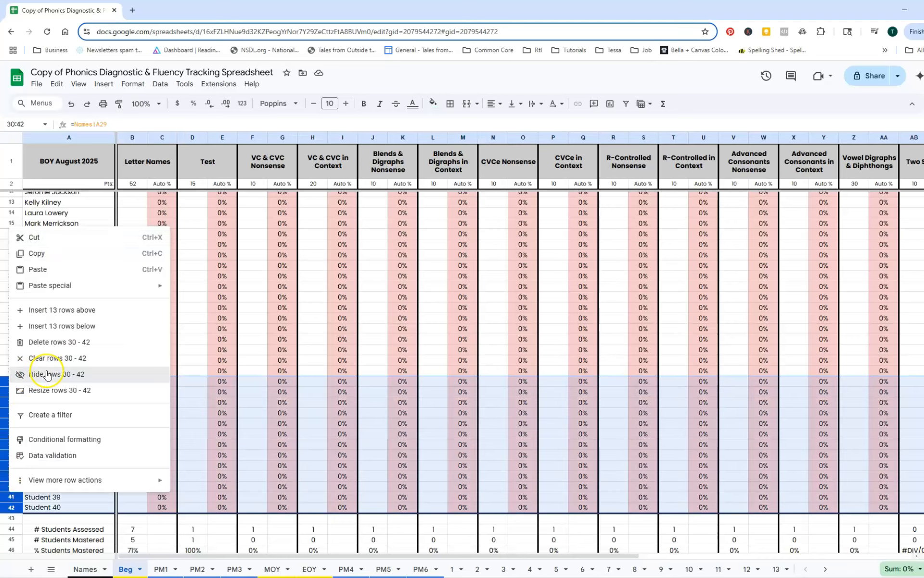
click(47, 375)
click(32, 449)
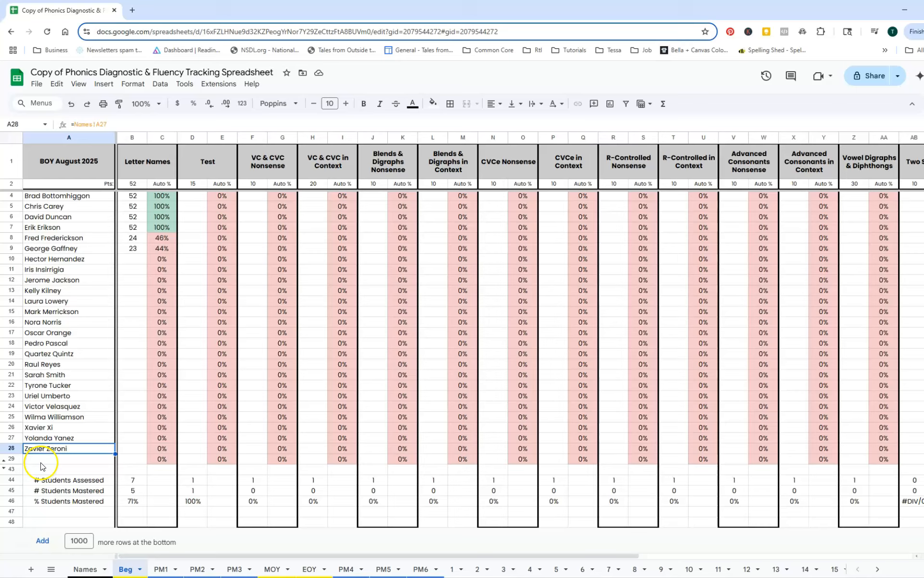
Examine the Letter Names summary formulas for students assessed, students mastered and percent mastered in B44 through B46
click(134, 482)
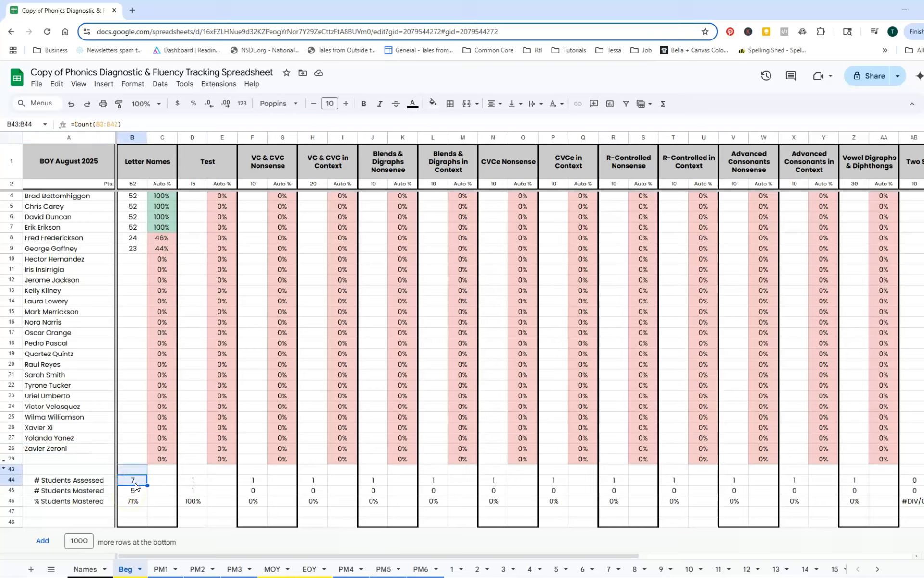
click(135, 484)
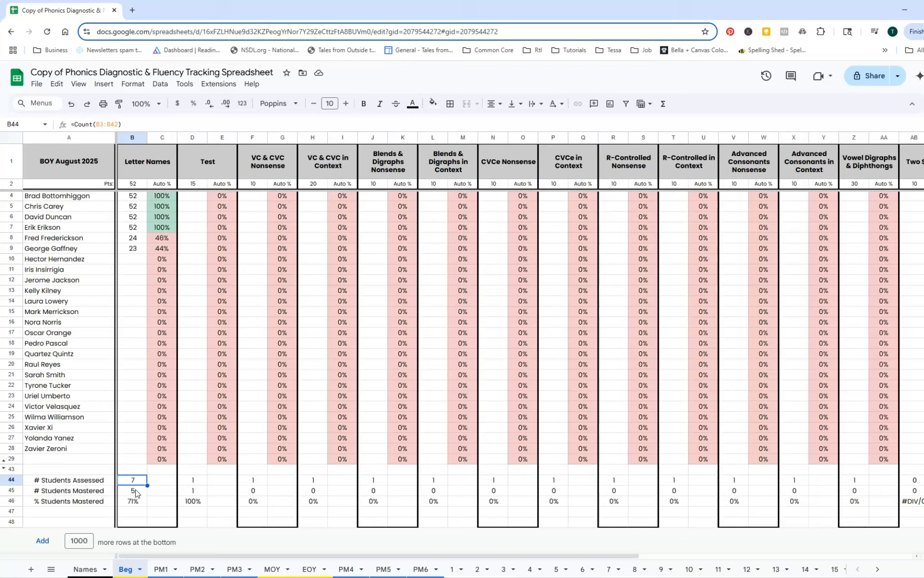
click(135, 491)
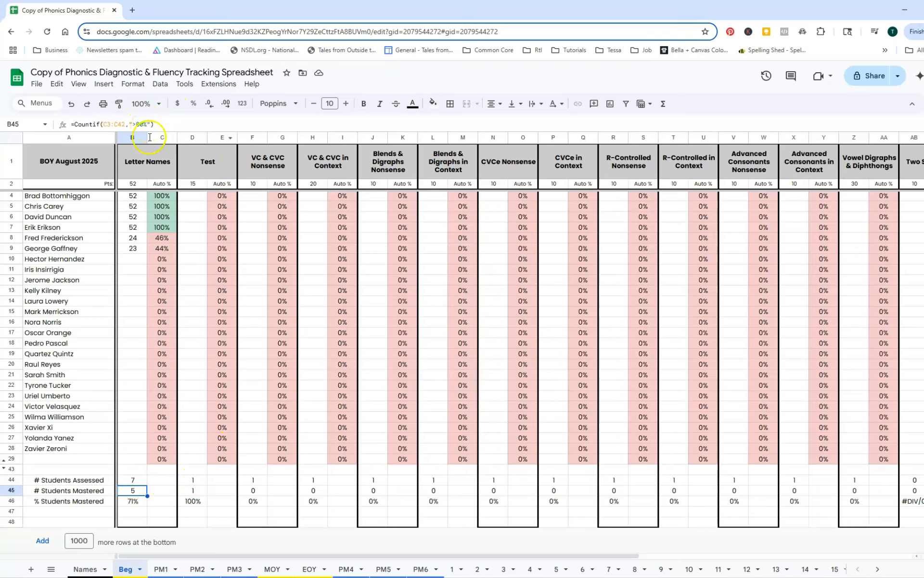
click(130, 503)
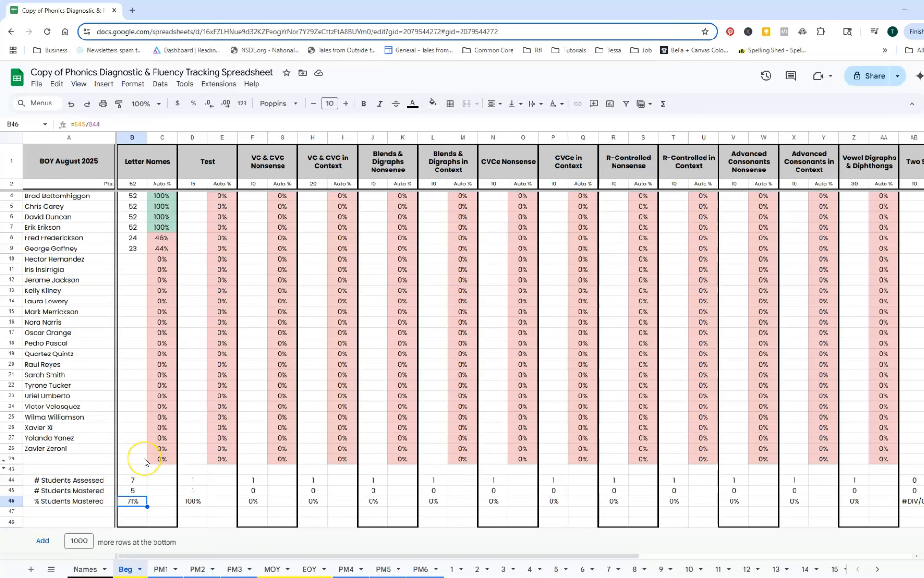
Compare the PM1 sheet with the Beg sheet, and view the PM1 student list down to its summary rows
click(162, 570)
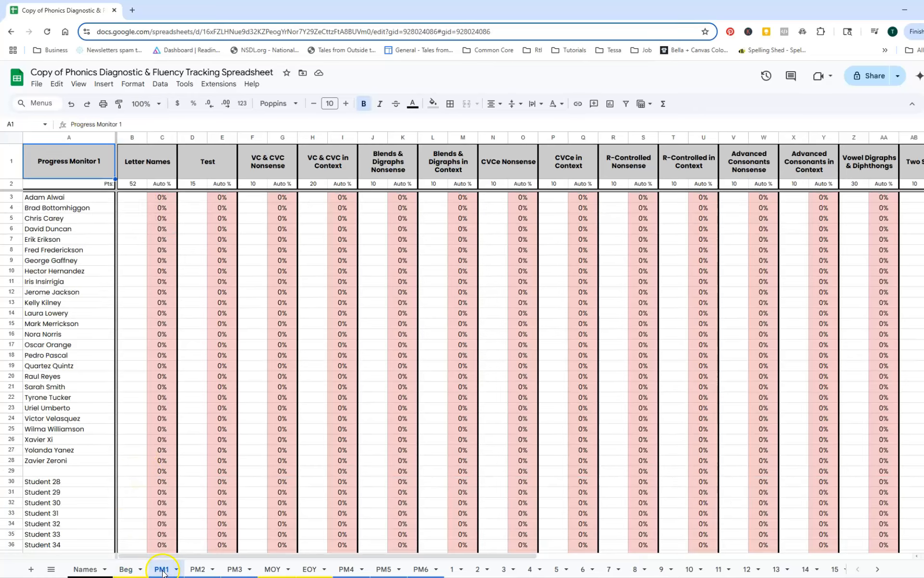
scroll(161, 508, down, 1)
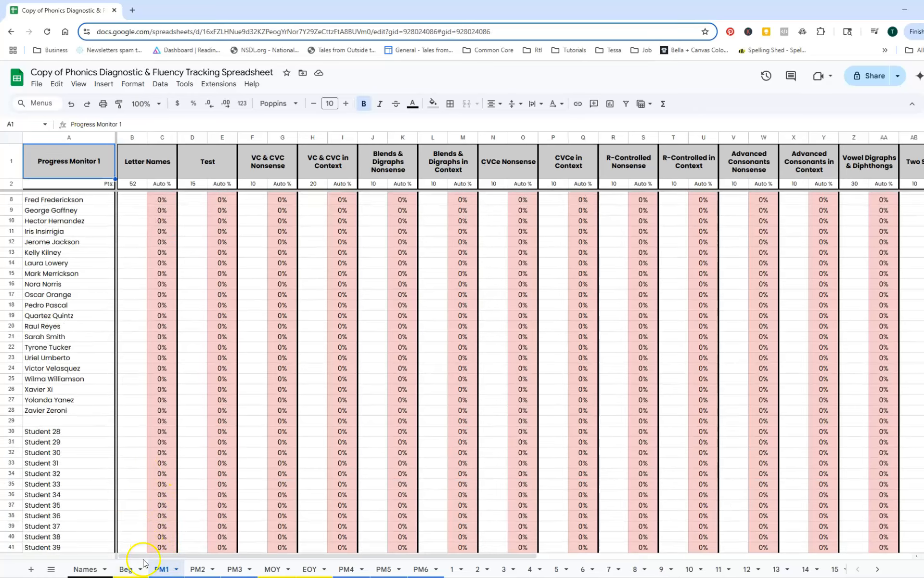
click(124, 570)
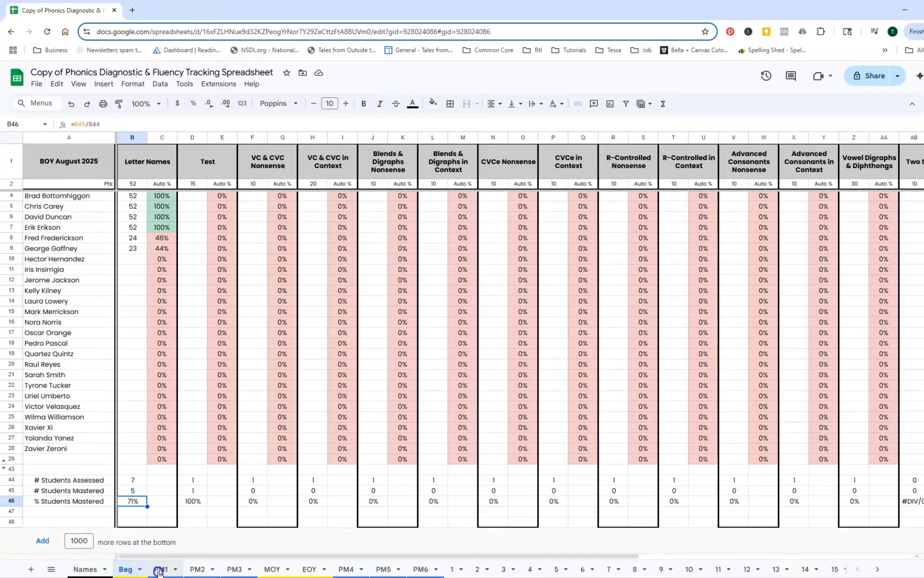
click(159, 568)
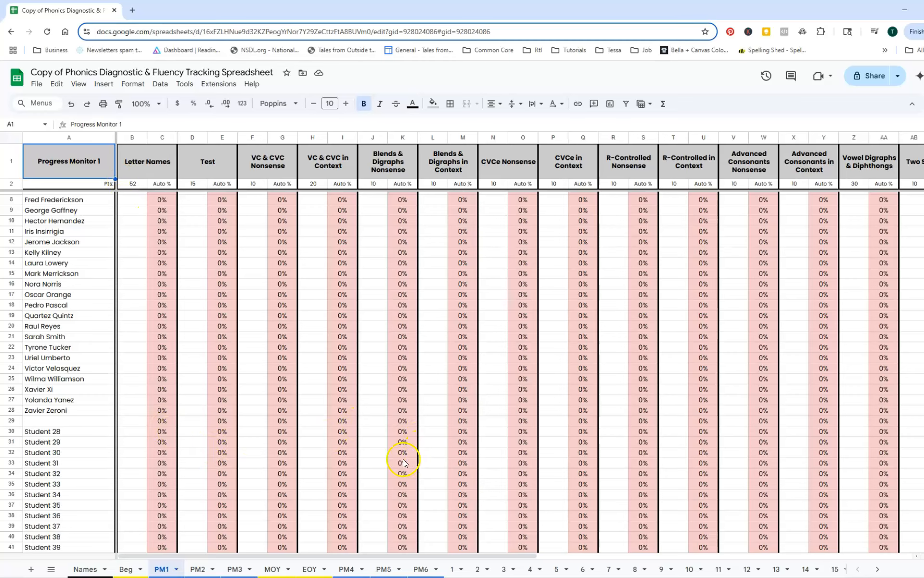
scroll(245, 464, down, 3)
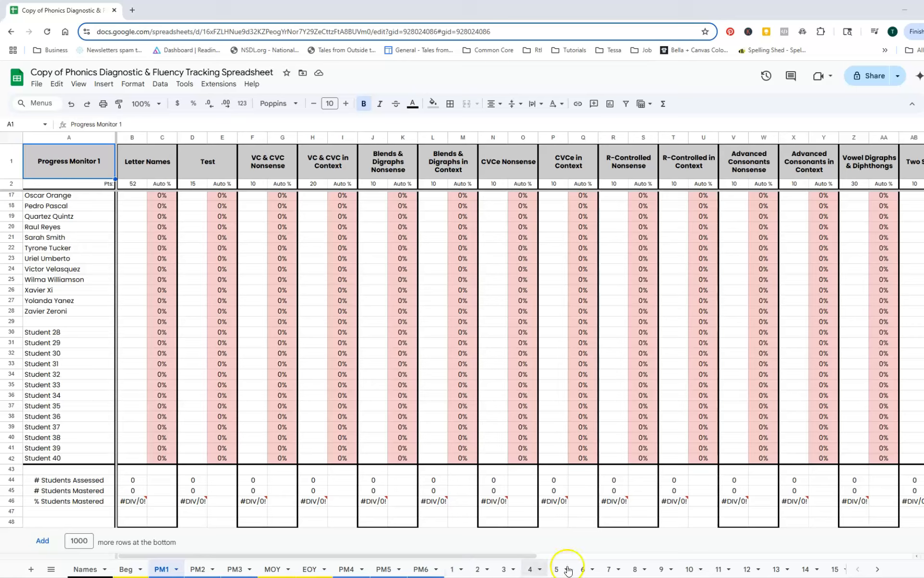
Check the first student's name in A2 of the Names sheet, and rename individual sheet 1 as AA
click(455, 571)
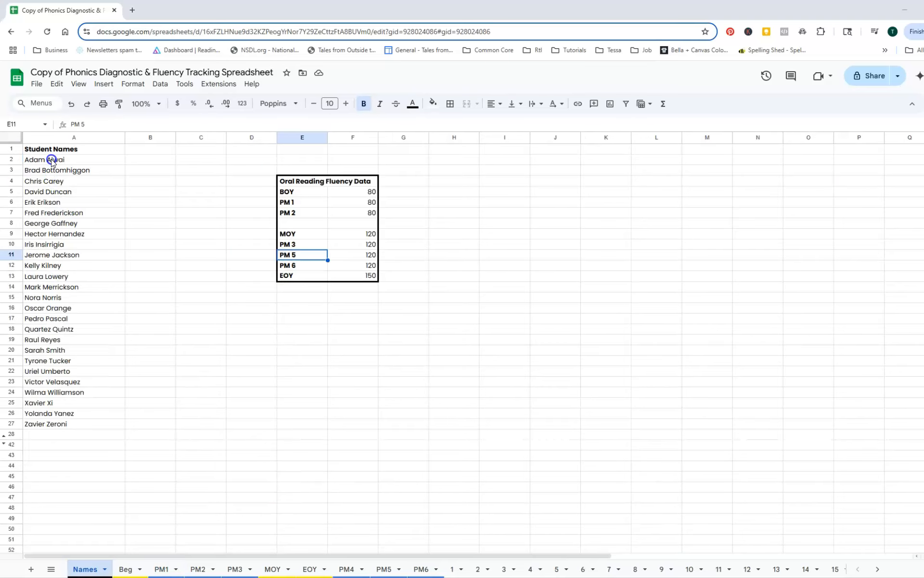
click(51, 162)
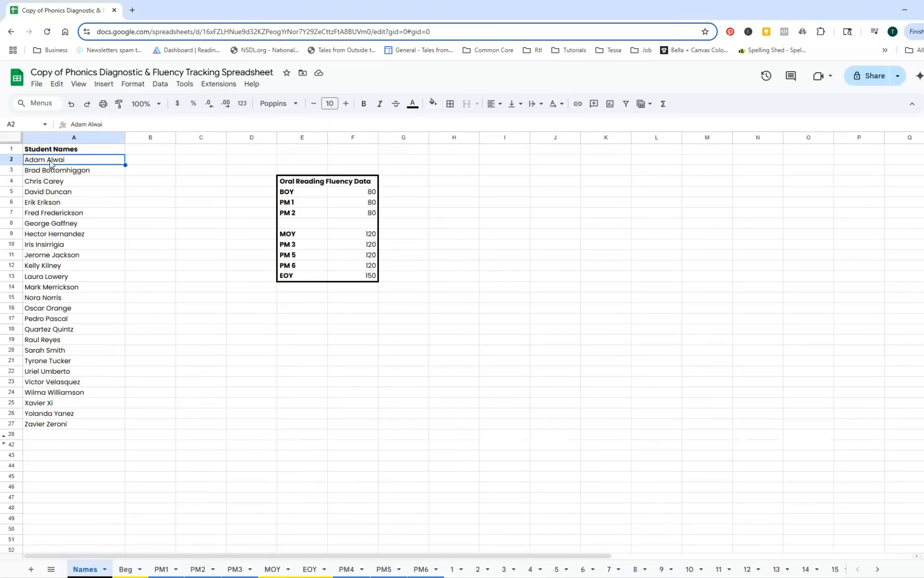
click(452, 570)
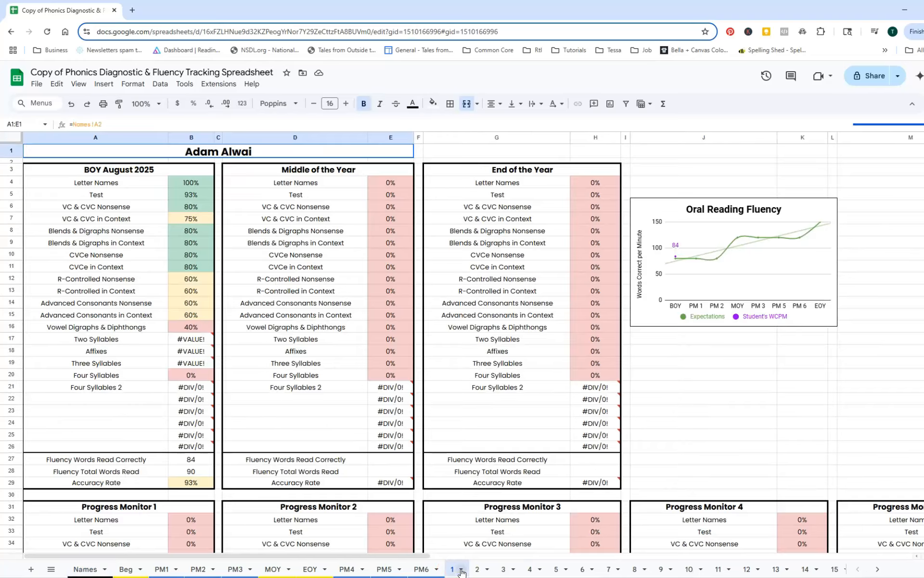
click(461, 569)
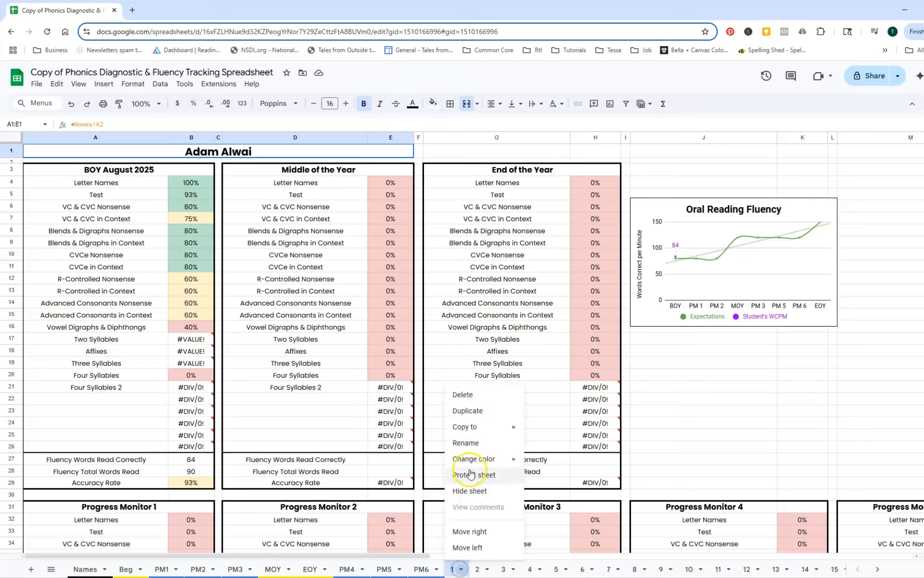
click(465, 443)
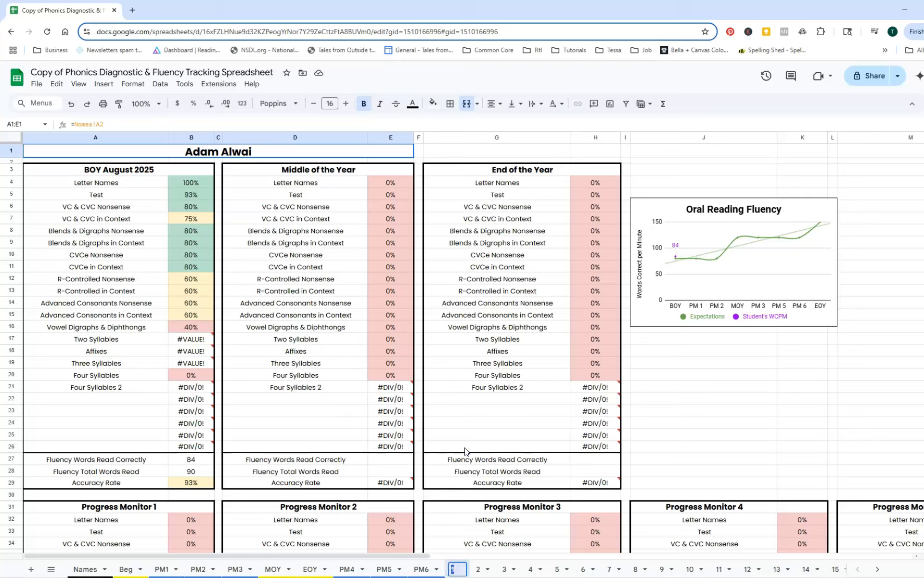
text(AA)
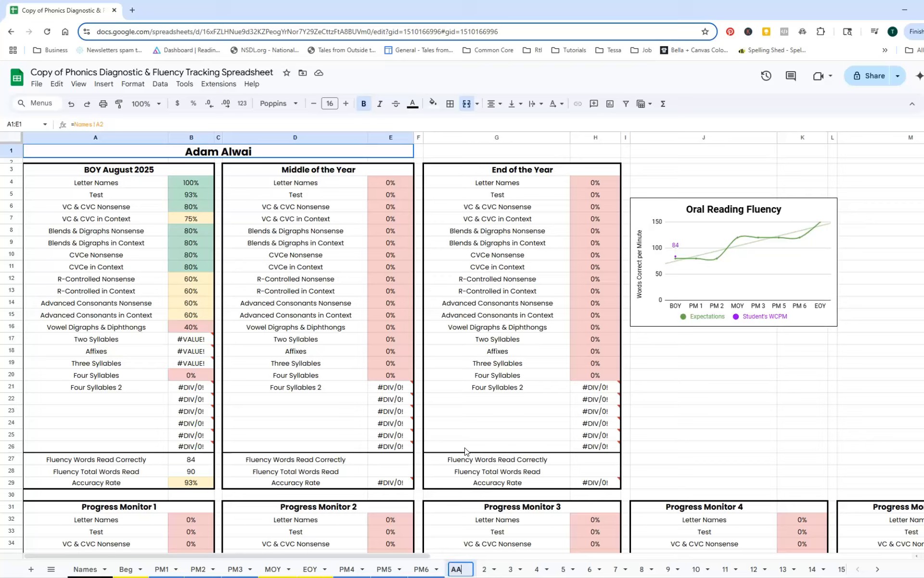
key(Return)
Check the linked headings in A3 and A5 of the AA sheet, and hide its unused rows 22 through 26
click(100, 172)
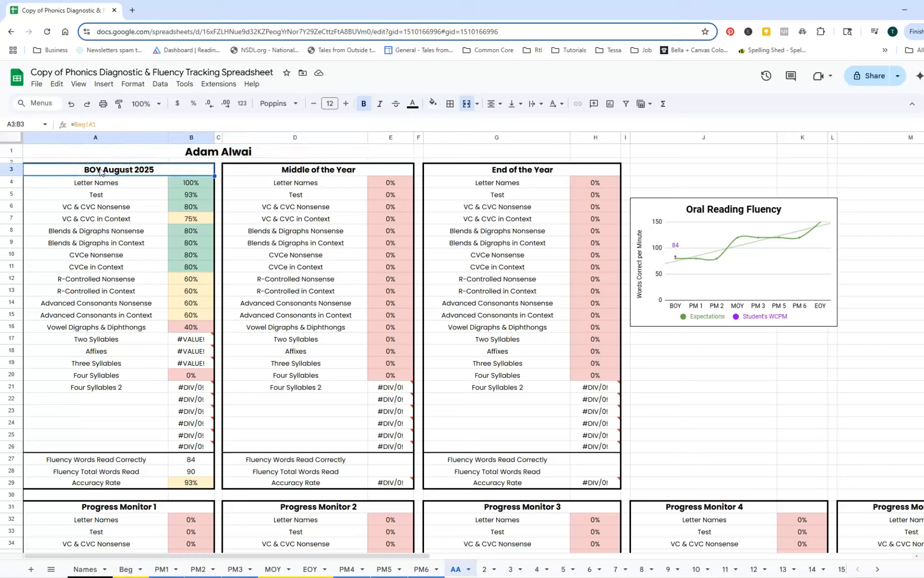
click(114, 195)
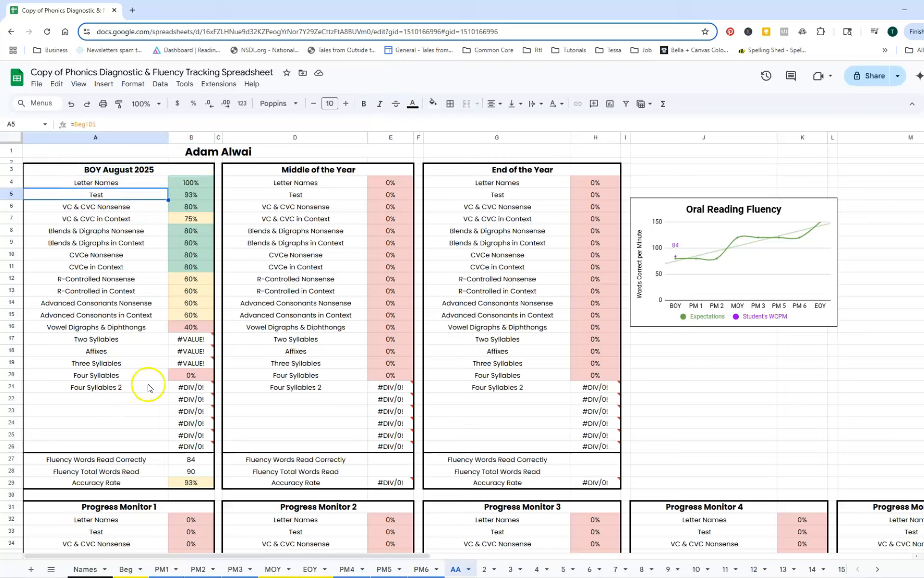
mouse_move(188, 344)
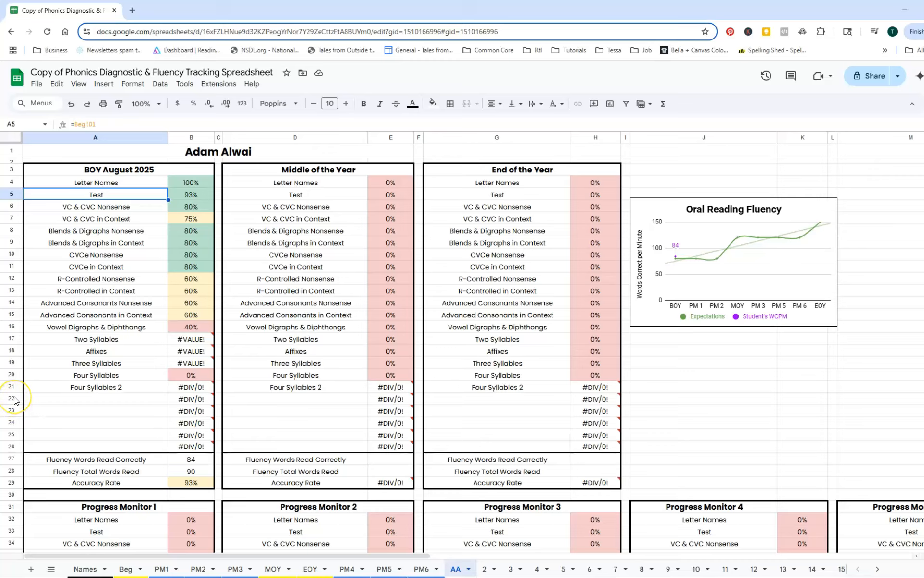
drag(15, 400, 12, 445)
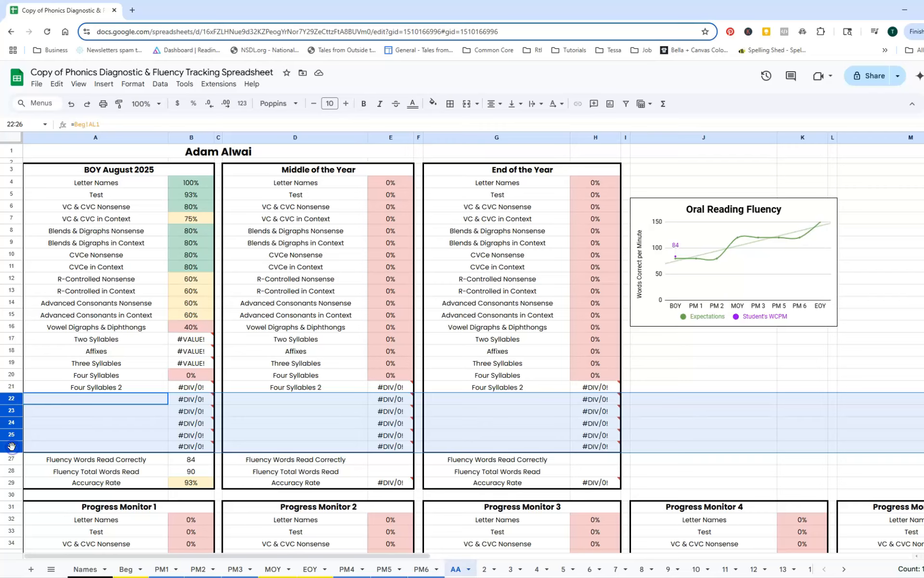
right_click(12, 413)
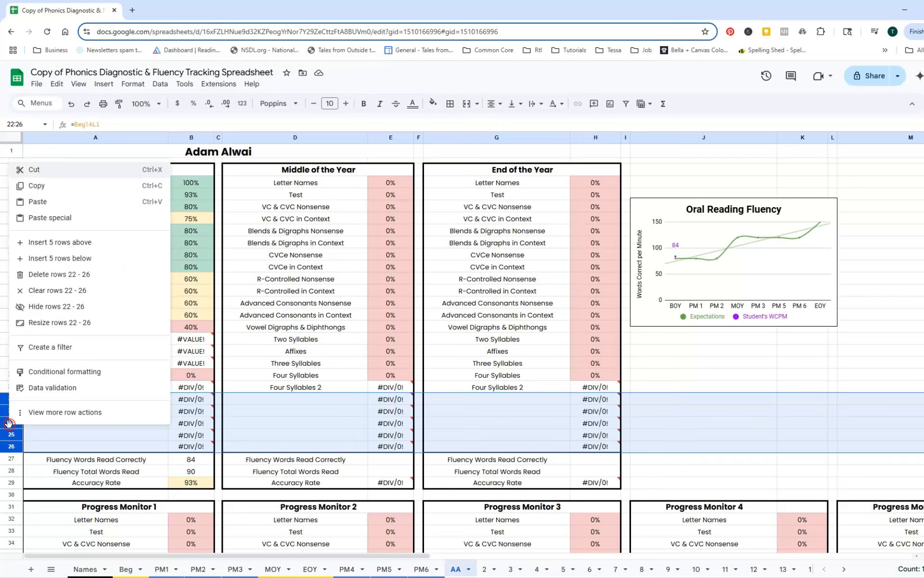
click(42, 307)
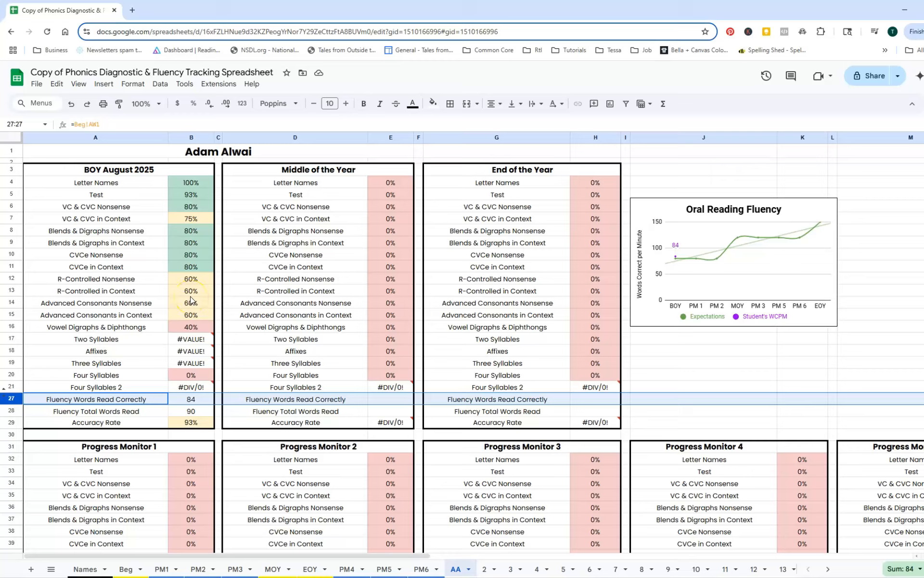
Examine the conditional formatting rules for the skill percentage in B13 and the accuracy rate in B29 on the AA sheet
click(204, 422)
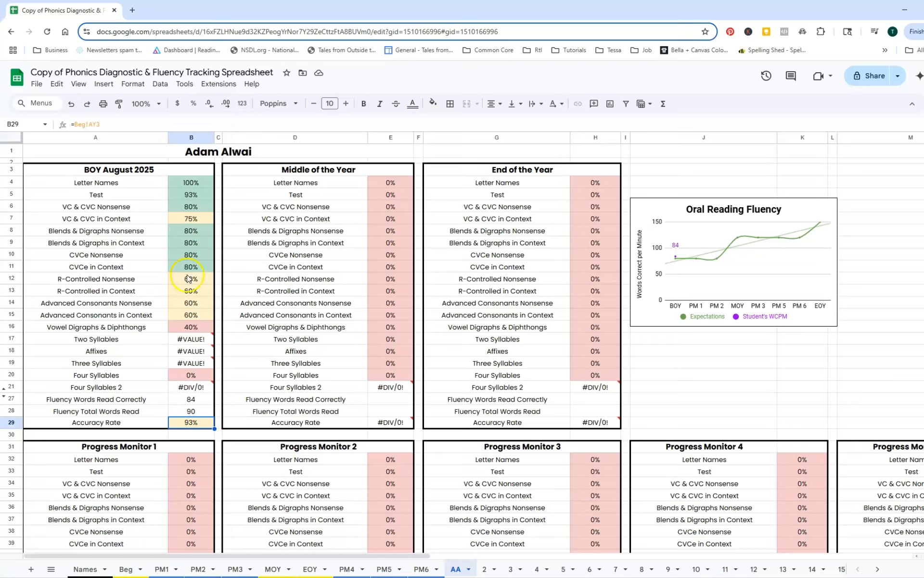
click(198, 289)
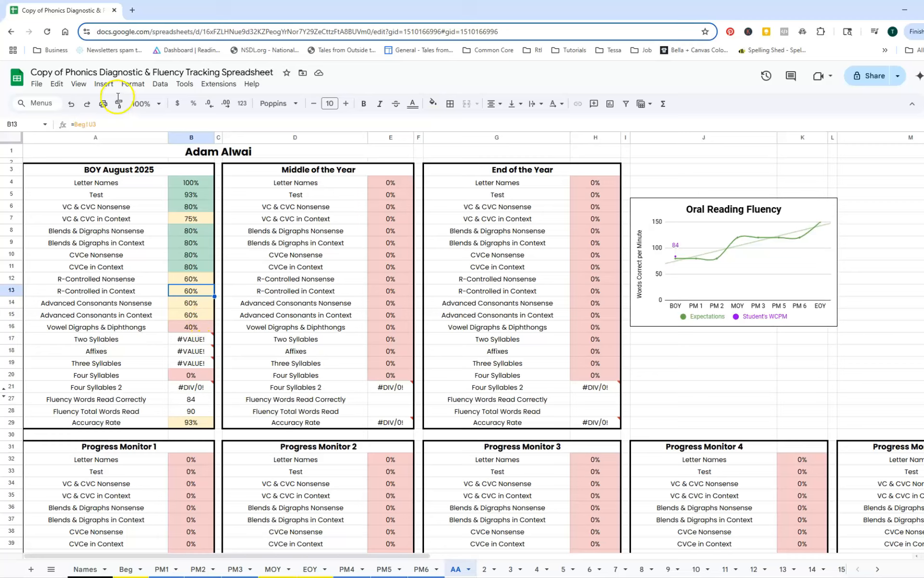
click(132, 84)
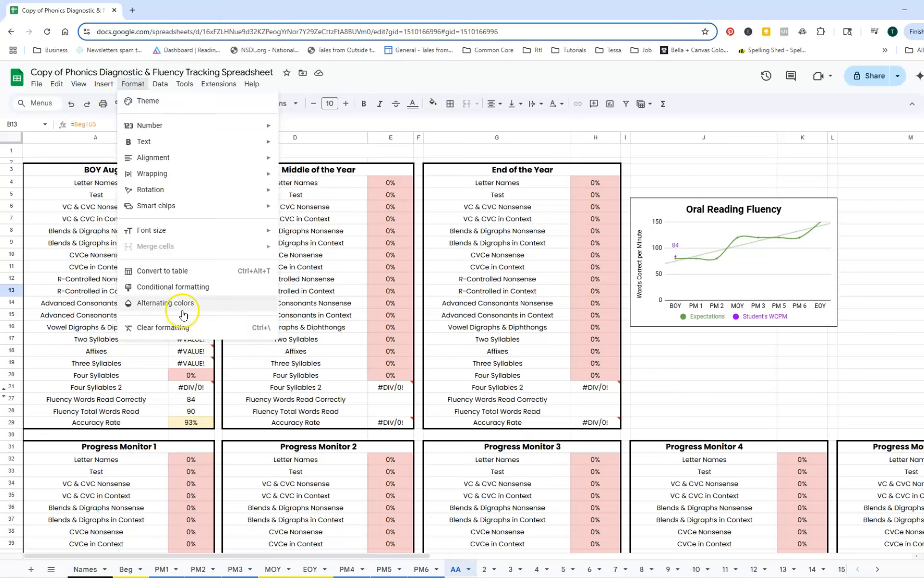
click(204, 295)
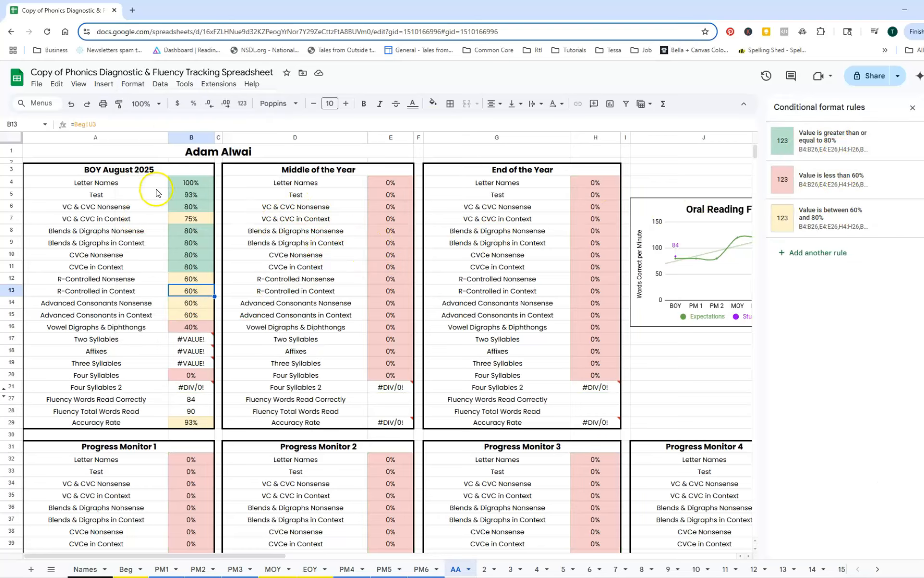
click(196, 422)
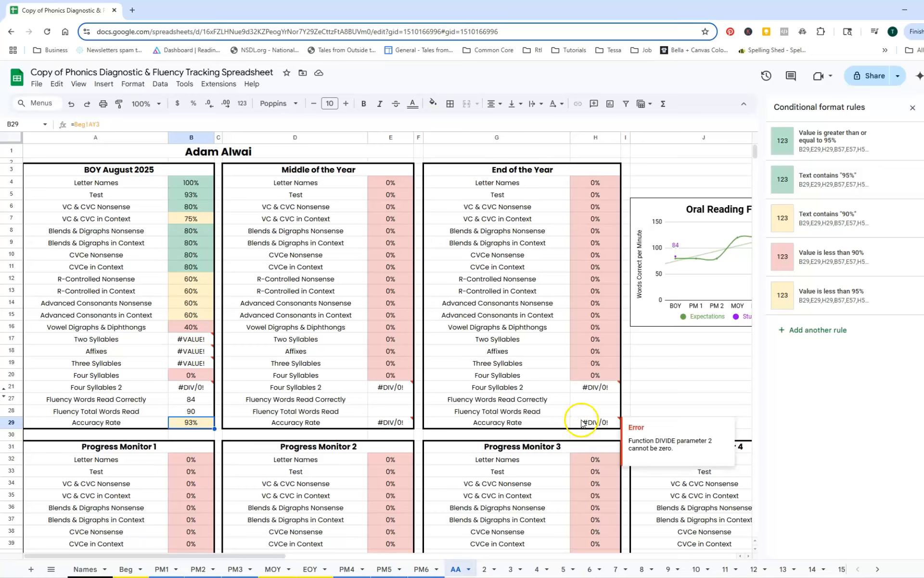
Compare the conditional formatting rules for B29 and B14 on sheet 2, return to the AA sheet and close the rules
click(488, 569)
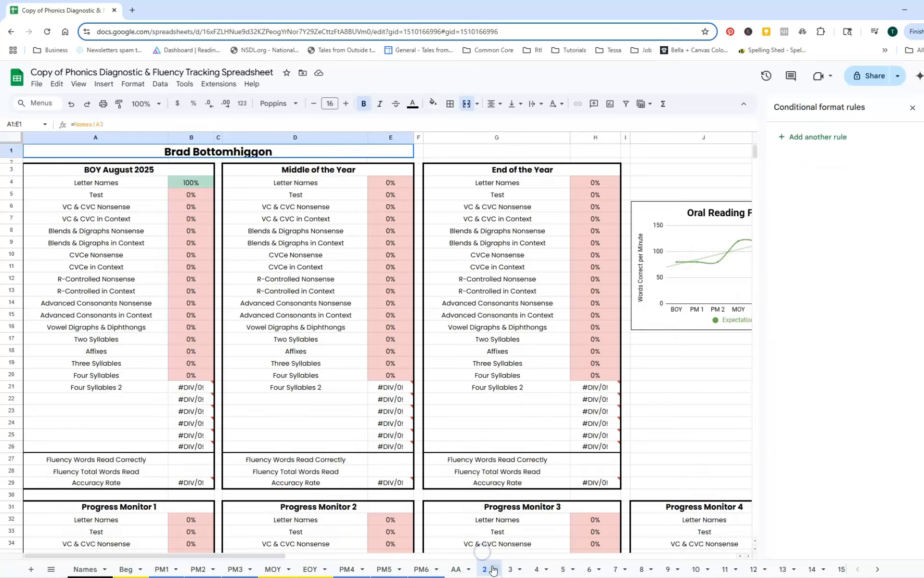
click(191, 482)
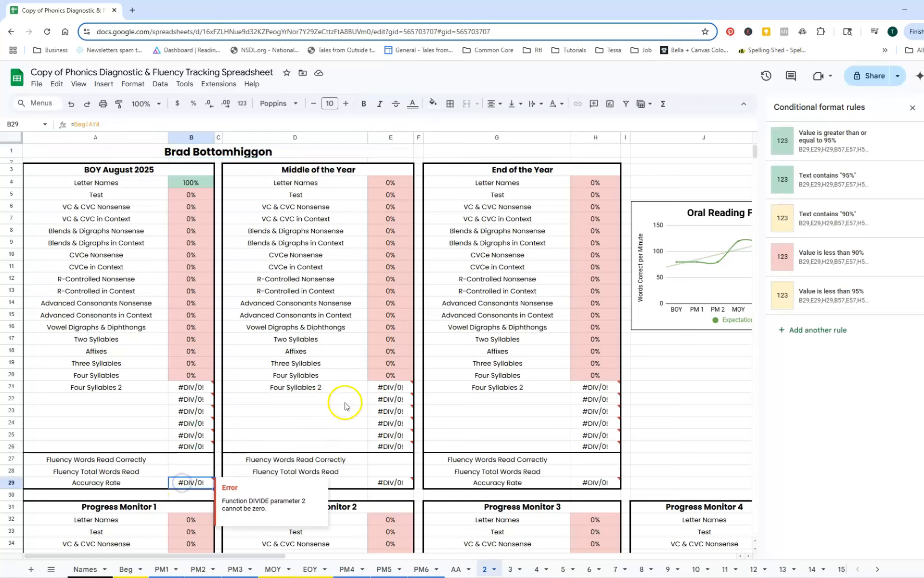
click(186, 305)
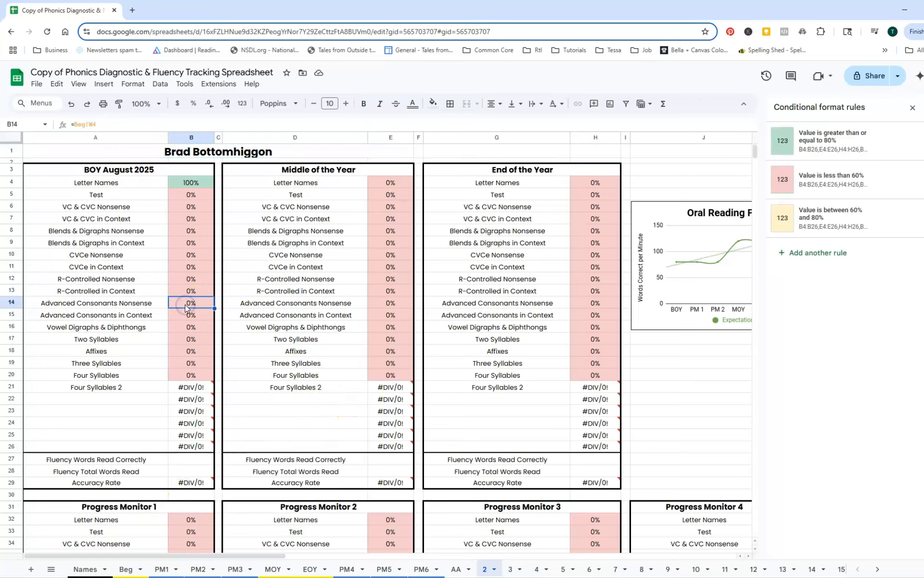
click(184, 308)
click(455, 569)
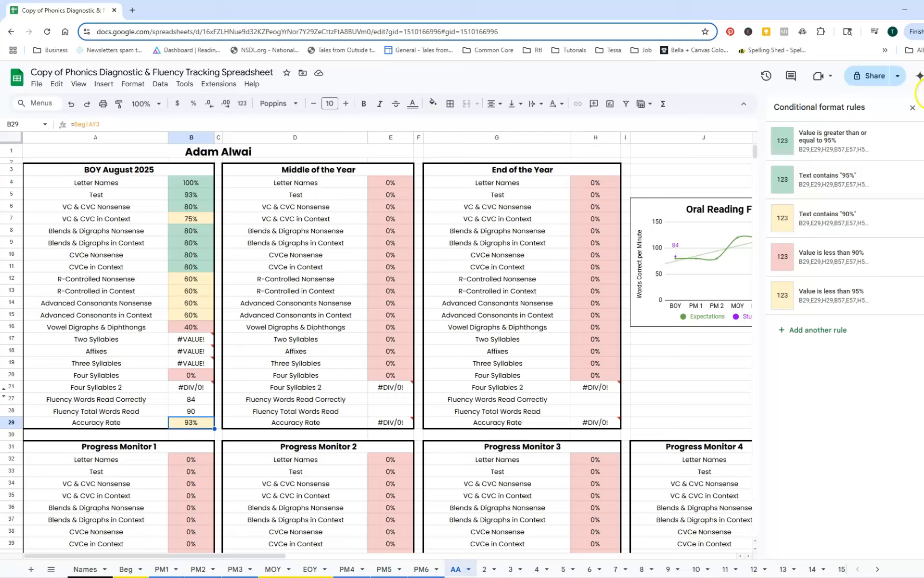
click(913, 110)
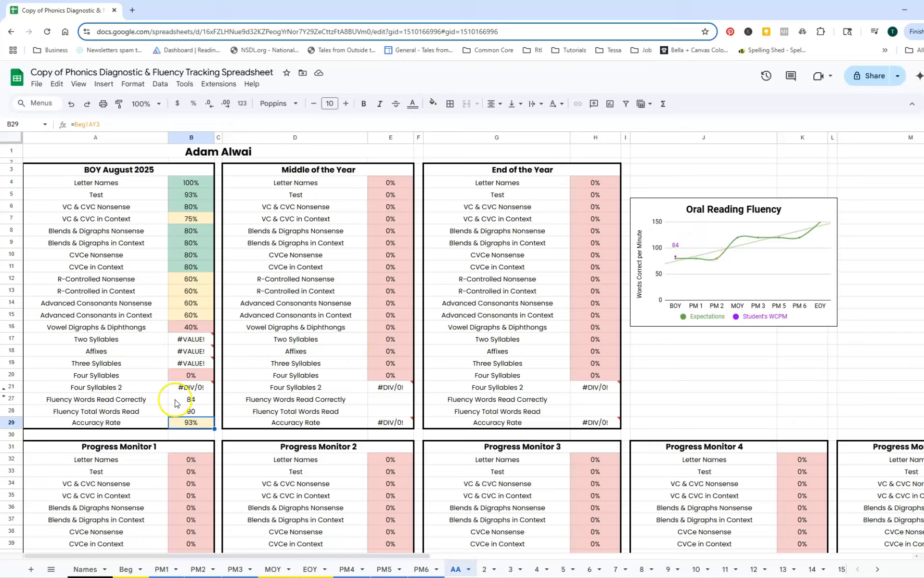
Compare the fluency words read correctly in B27, the Oral Reading Fluency expectations on the Names sheet and the AA chart's BOY point
click(198, 401)
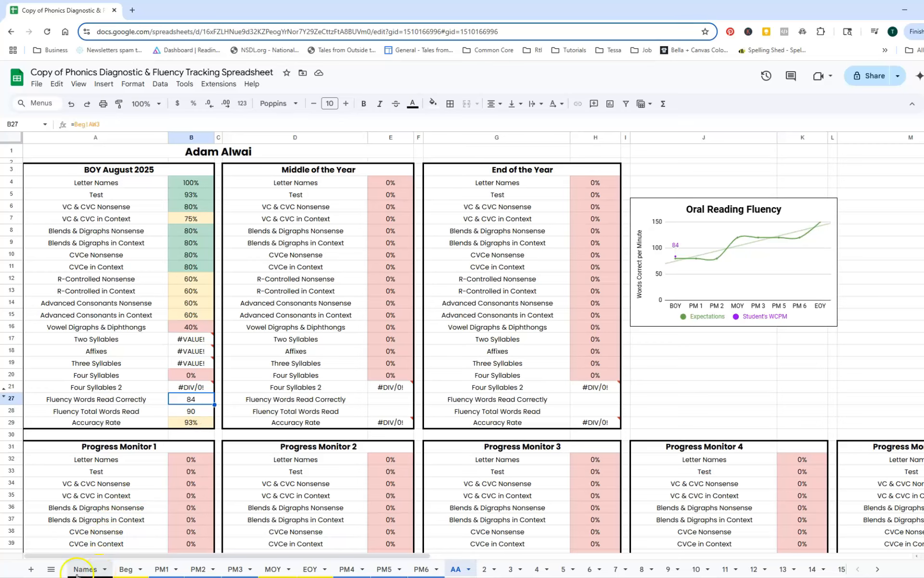
click(99, 572)
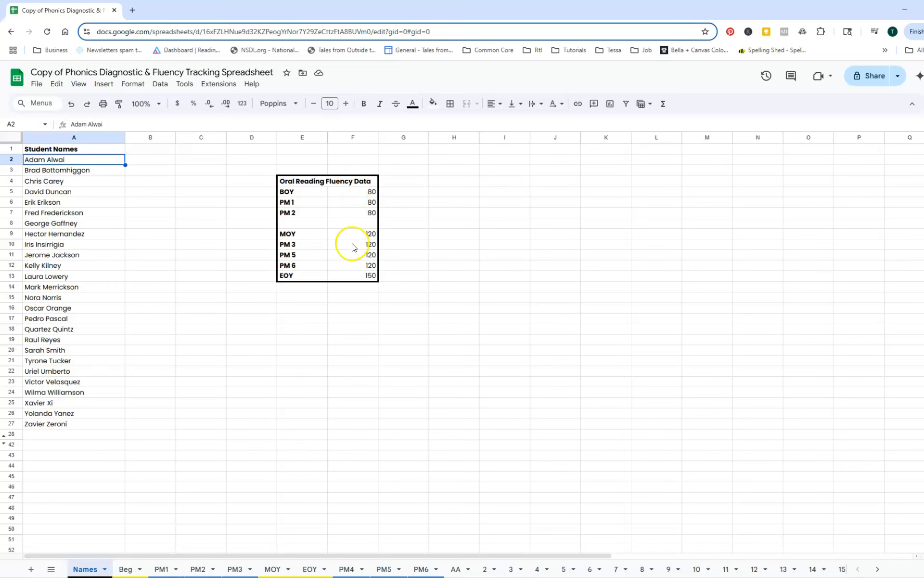
click(455, 569)
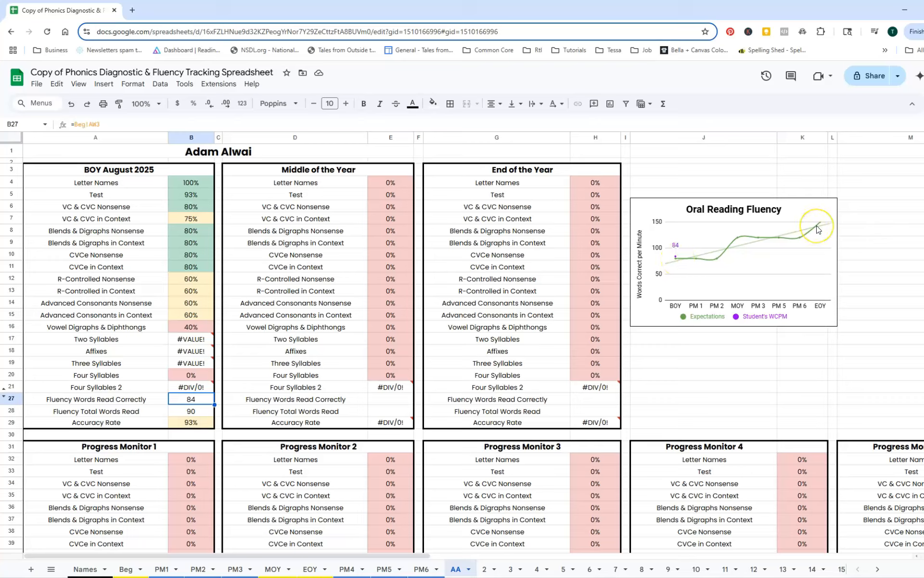
click(676, 259)
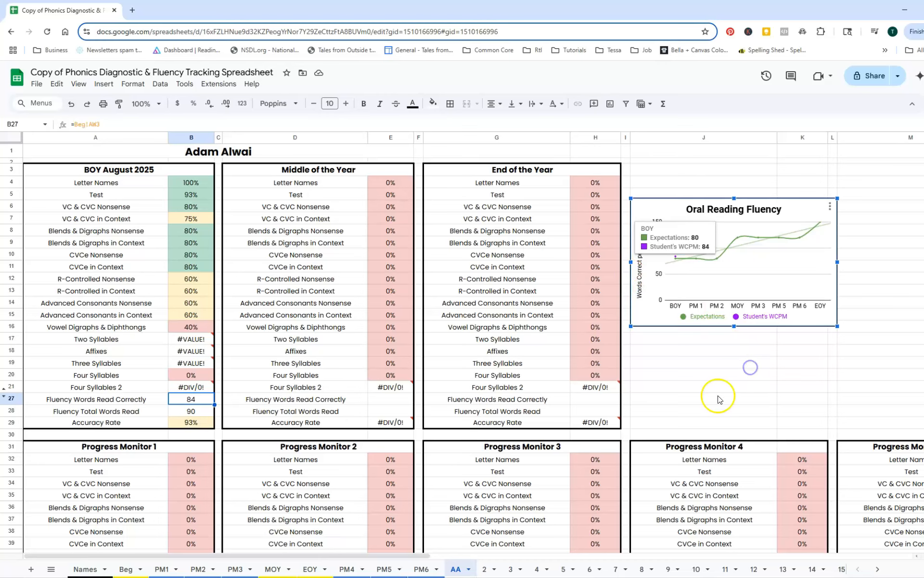
click(712, 363)
View the Progress Monitor sections of the AA sheet, and check the MOY sheet that feeds its Middle of the Year section
scroll(708, 385, down, 5)
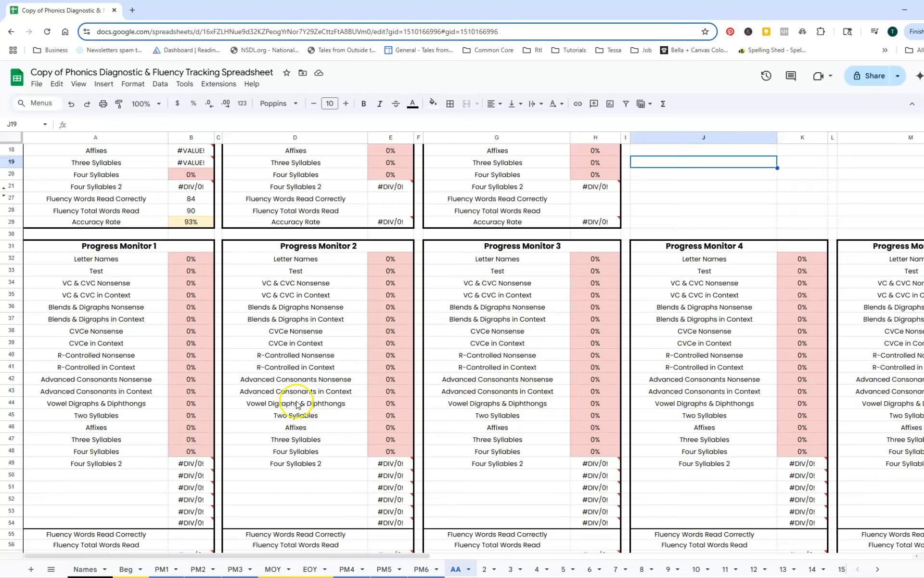
scroll(288, 387, down, 1)
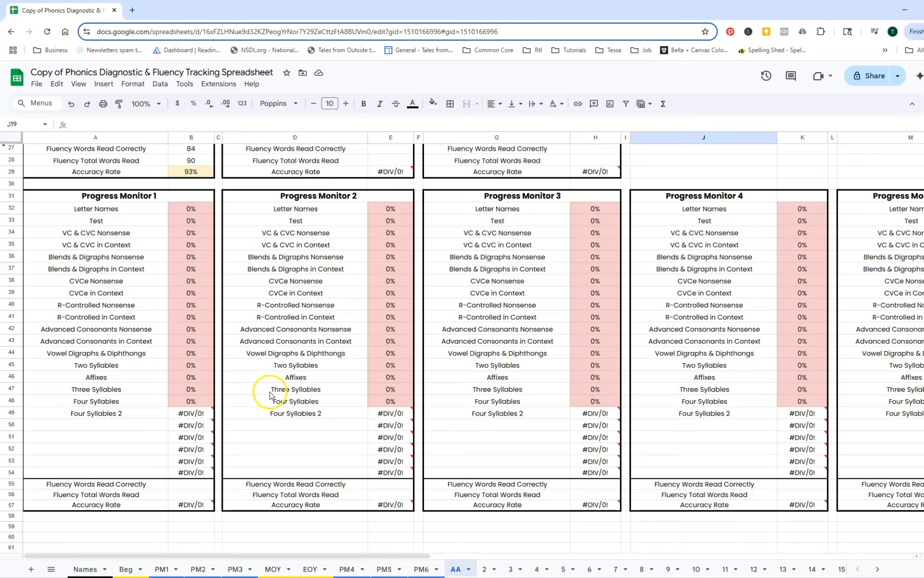
drag(303, 556, 237, 568)
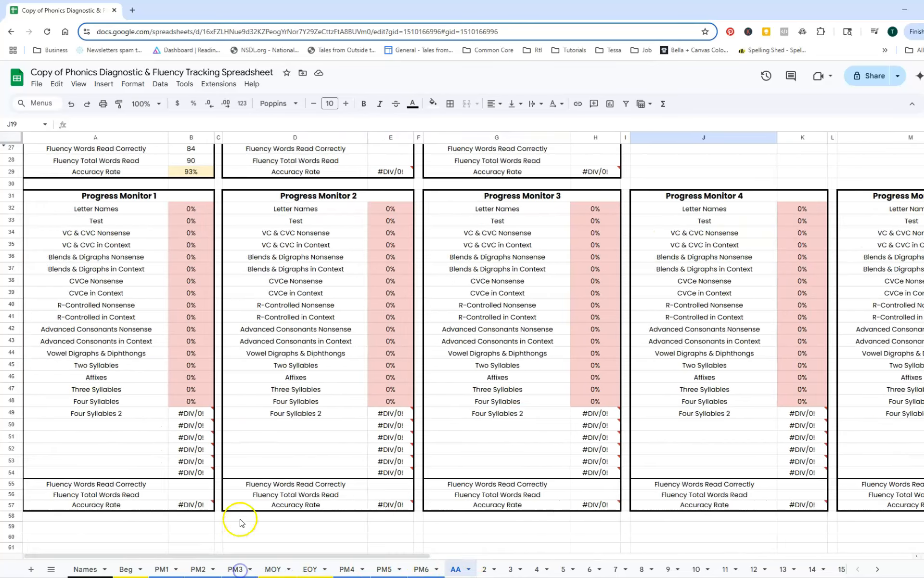
scroll(349, 304, up, 5)
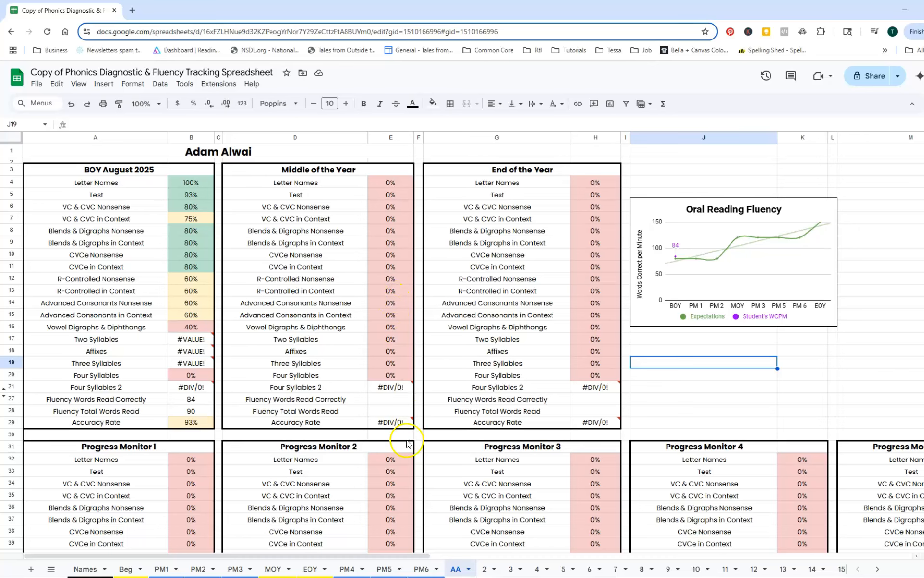
click(273, 568)
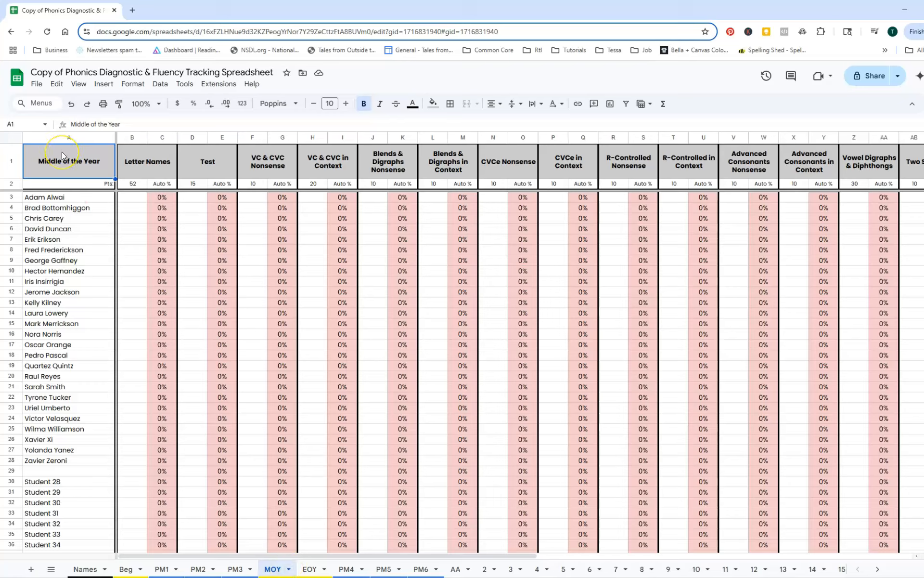
click(455, 569)
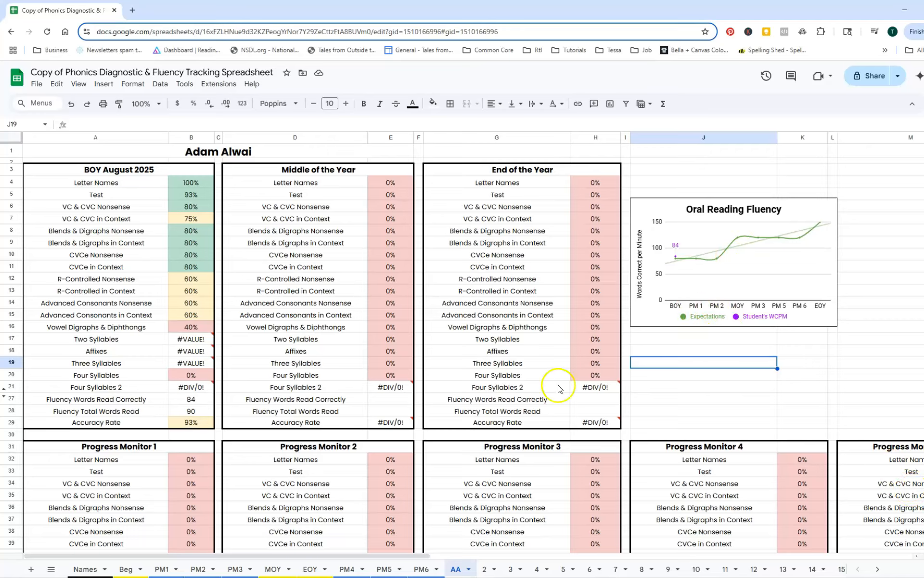
click(85, 568)
click(533, 496)
click(528, 485)
Open the print settings for the AA sheet and set the scale to Fit to height
click(37, 92)
click(57, 396)
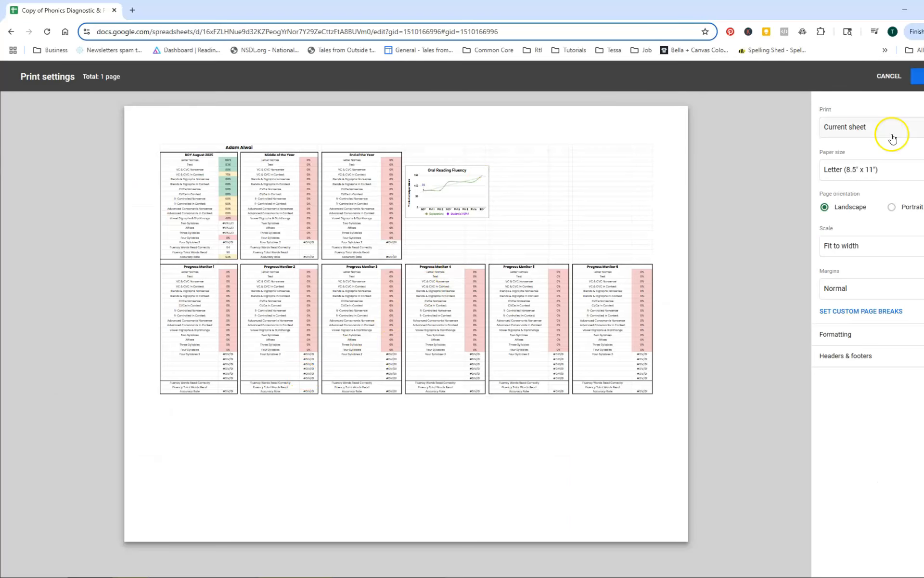
click(889, 248)
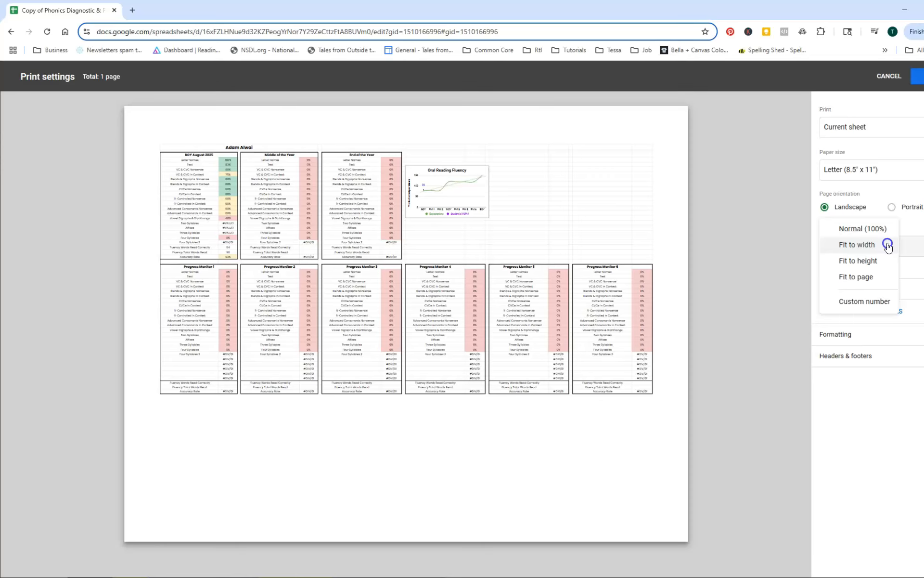
click(884, 258)
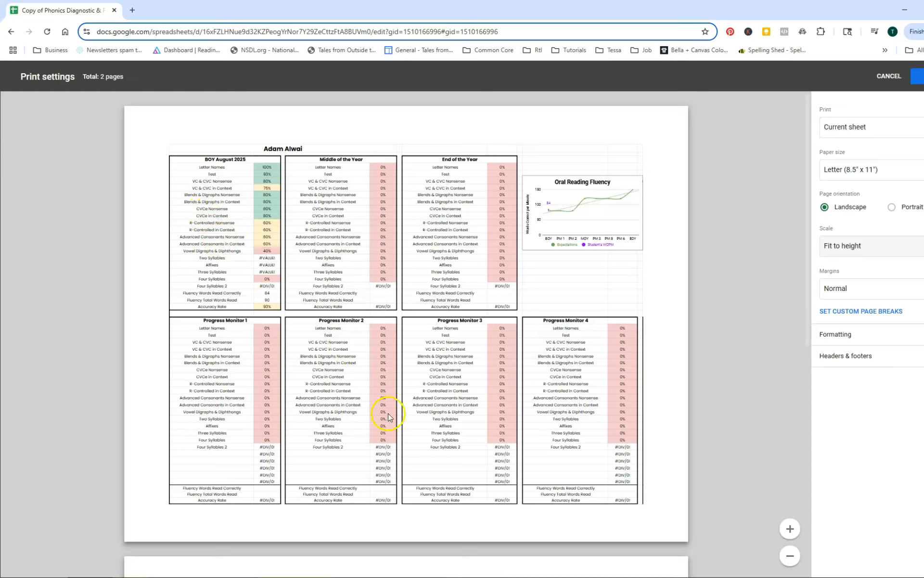
Review both pages of the AA sheet's print preview and change the scale to Fit to page
scroll(392, 417, down, 4)
scroll(392, 413, down, 5)
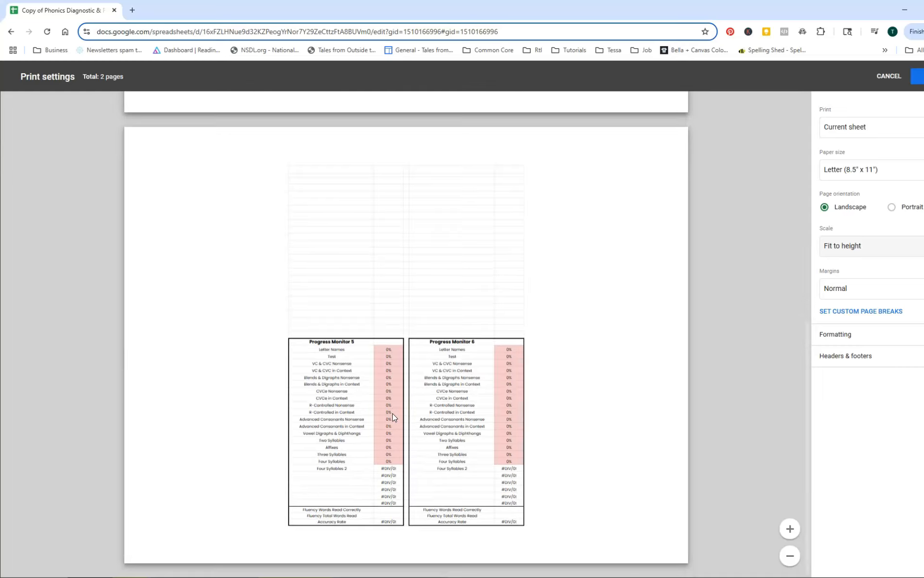
scroll(391, 409, up, 4)
scroll(390, 405, up, 5)
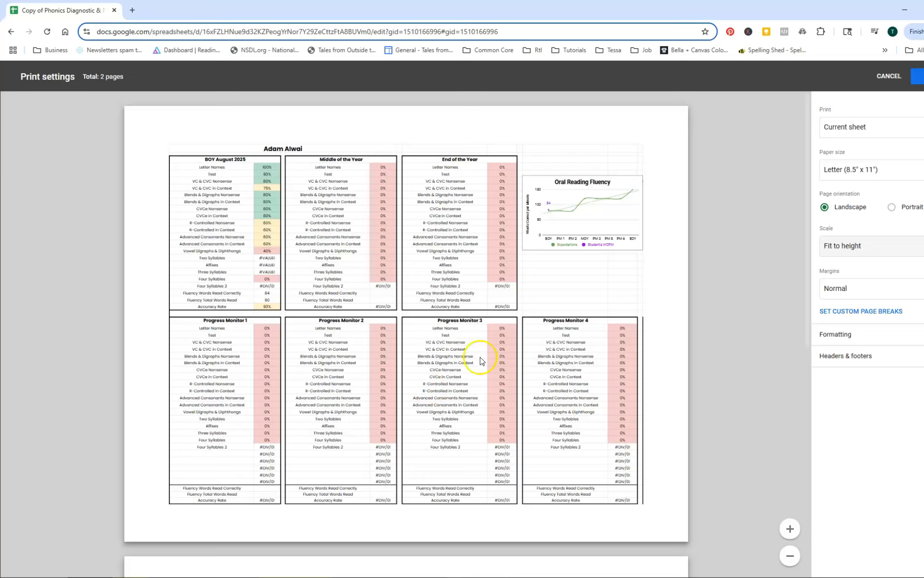
click(871, 250)
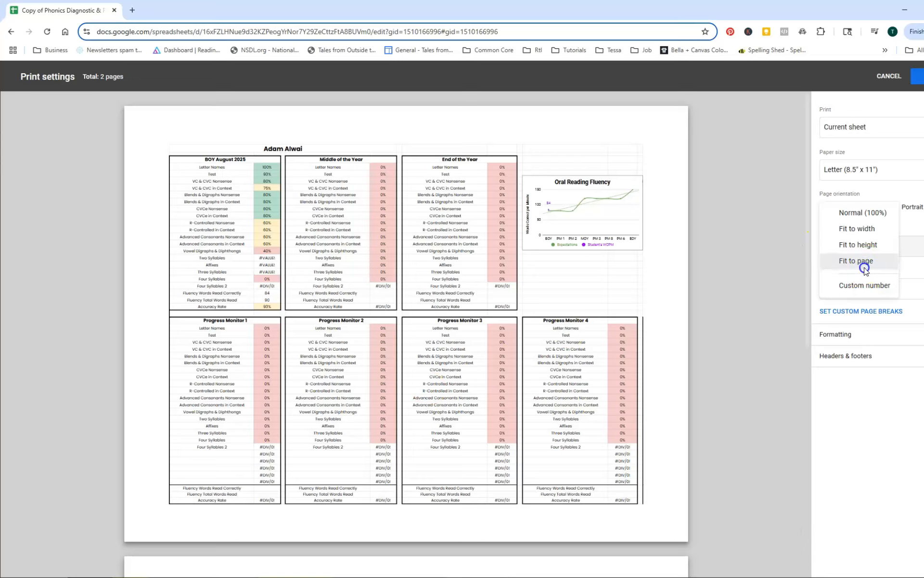
click(865, 273)
Set the AA sheet's print scale to Fit to width and leave the print settings
click(863, 251)
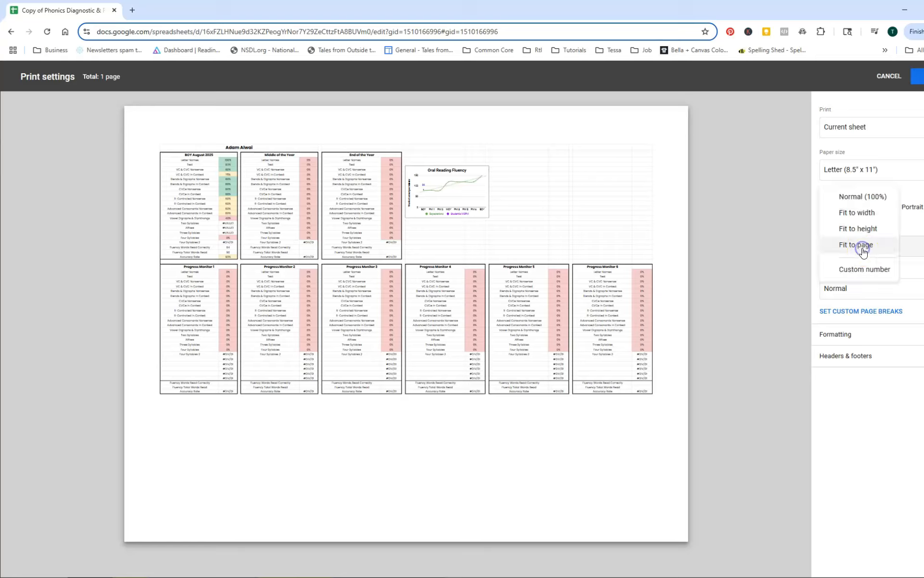
click(876, 215)
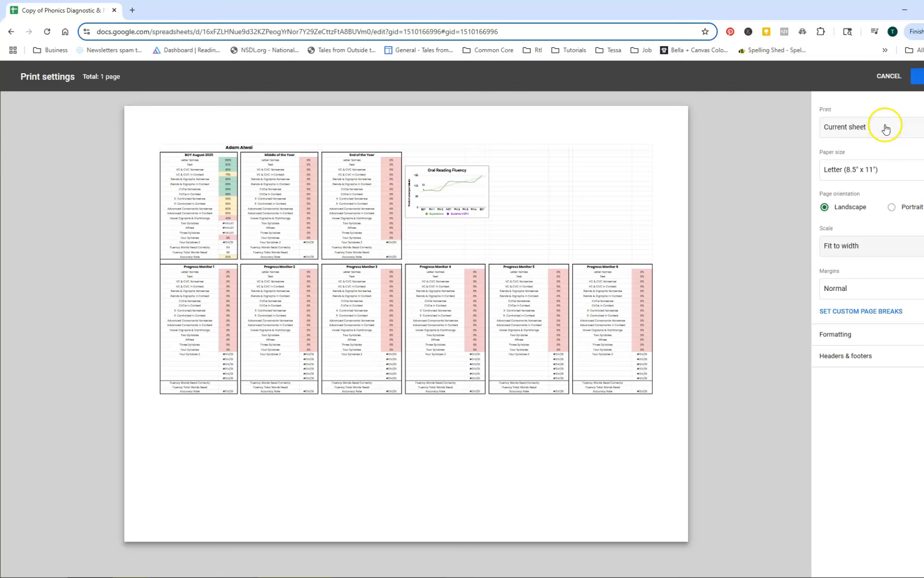
click(888, 76)
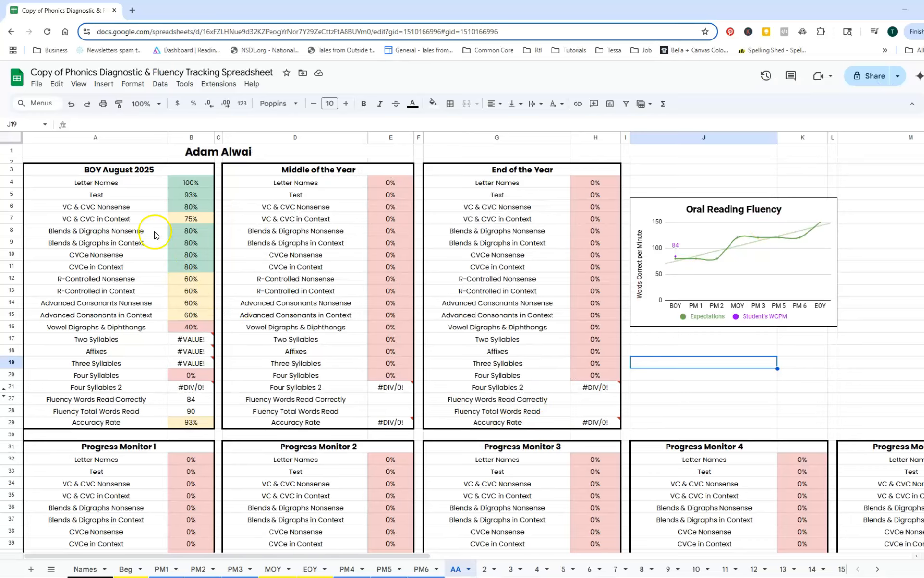
Select cells A1:L29 on the AA sheet, preview printing only the selected cells, and leave the print settings
drag(53, 151, 830, 427)
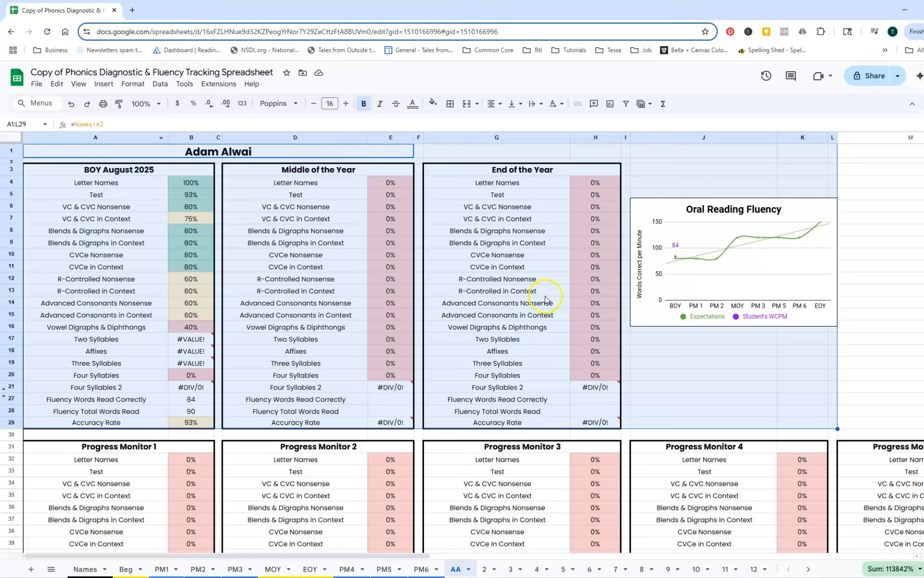
click(36, 84)
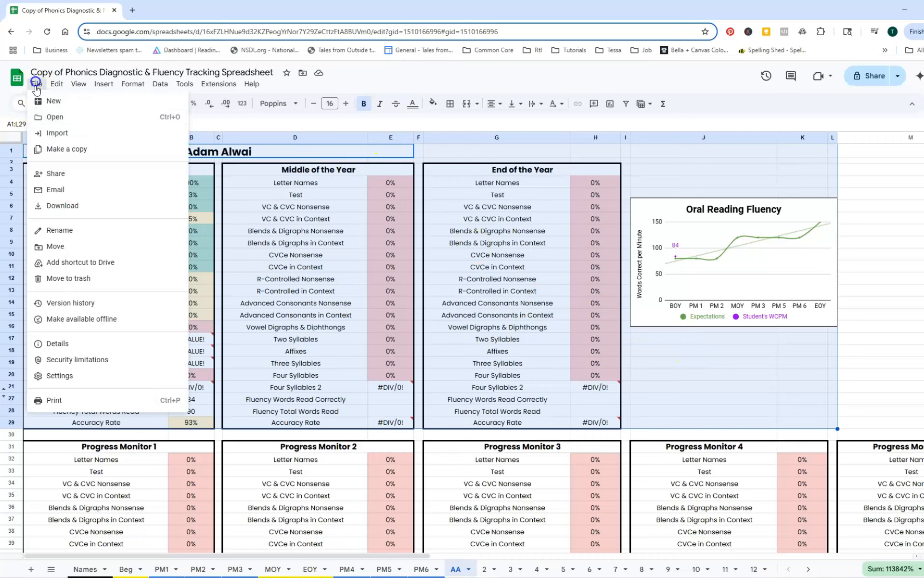
click(93, 399)
click(861, 131)
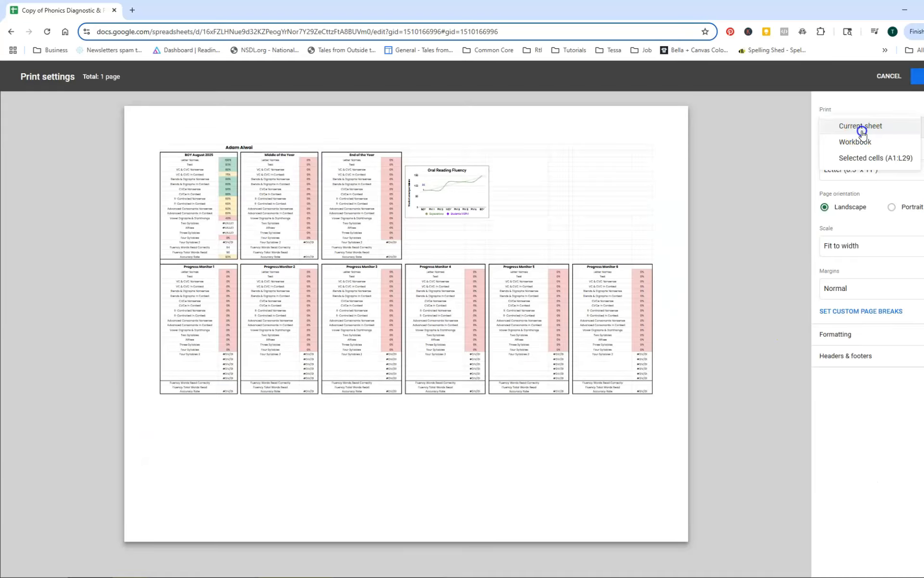
click(867, 162)
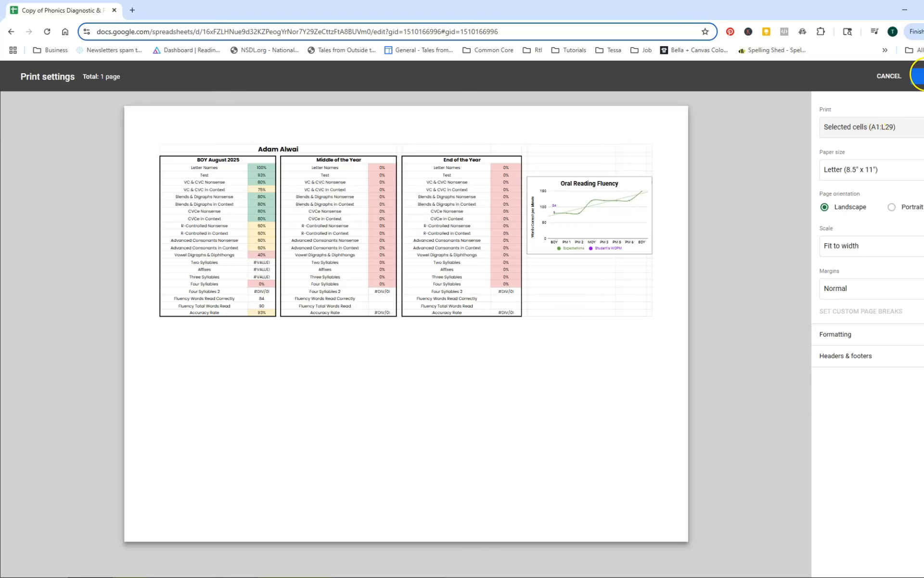
click(888, 76)
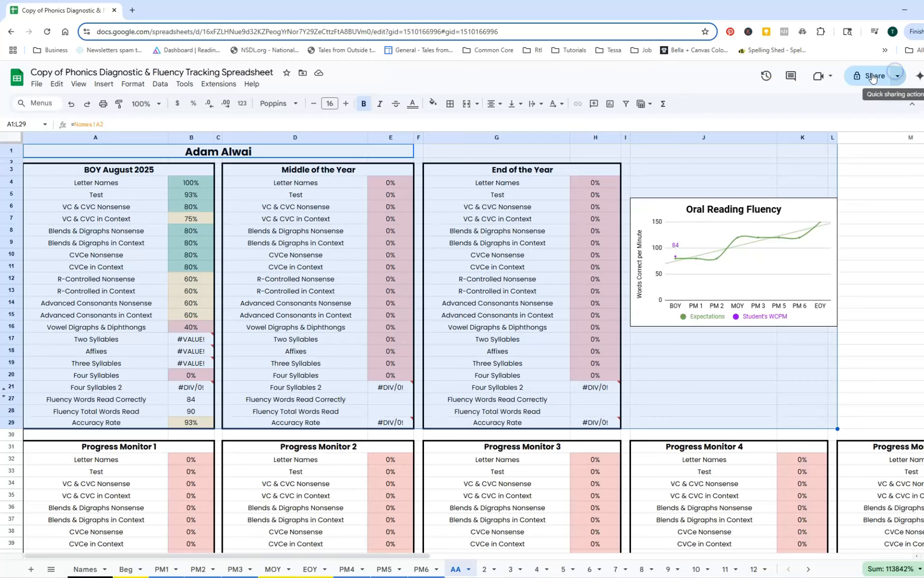
Select cells A1:K57 on the AA sheet and check how only the selected cells would print across pages
click(455, 520)
drag(110, 149, 819, 473)
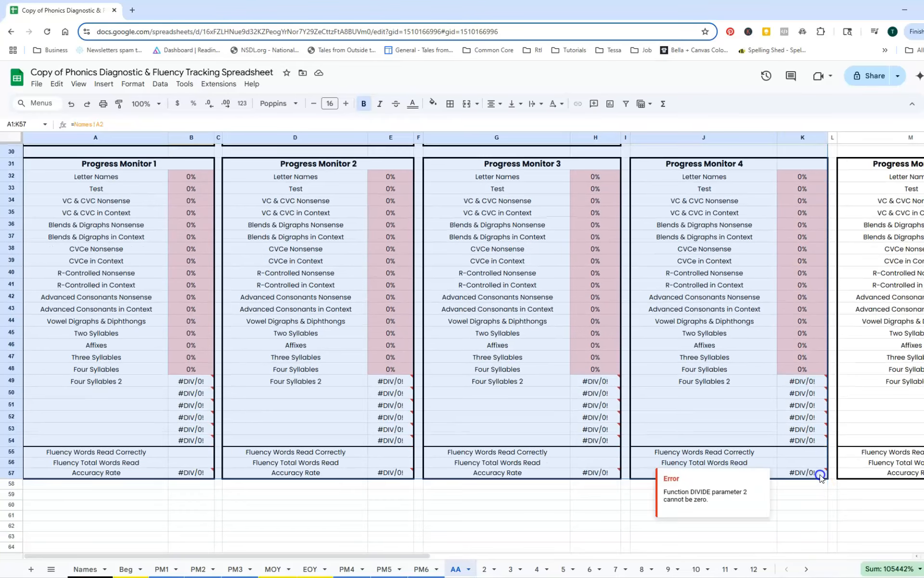
click(37, 83)
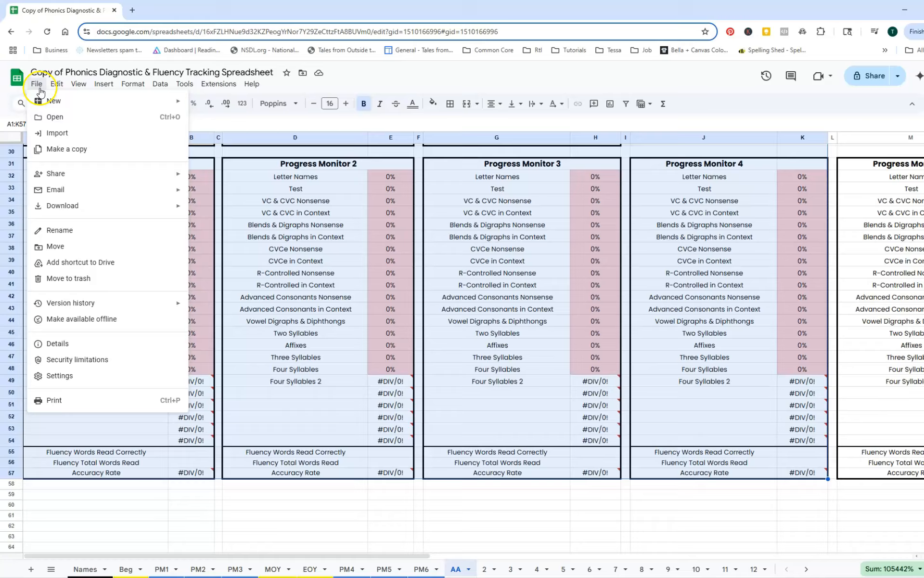
click(58, 398)
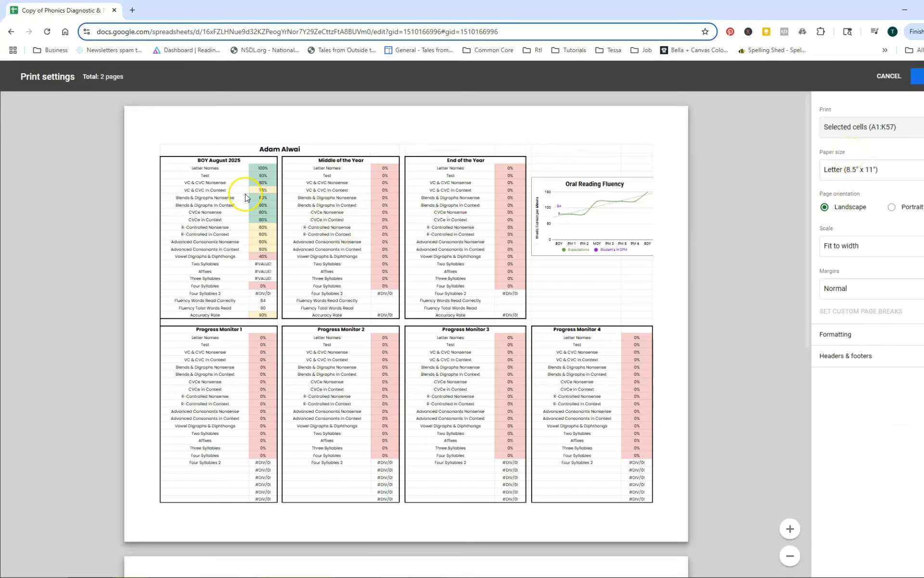
scroll(435, 489, down, 4)
scroll(419, 438, up, 4)
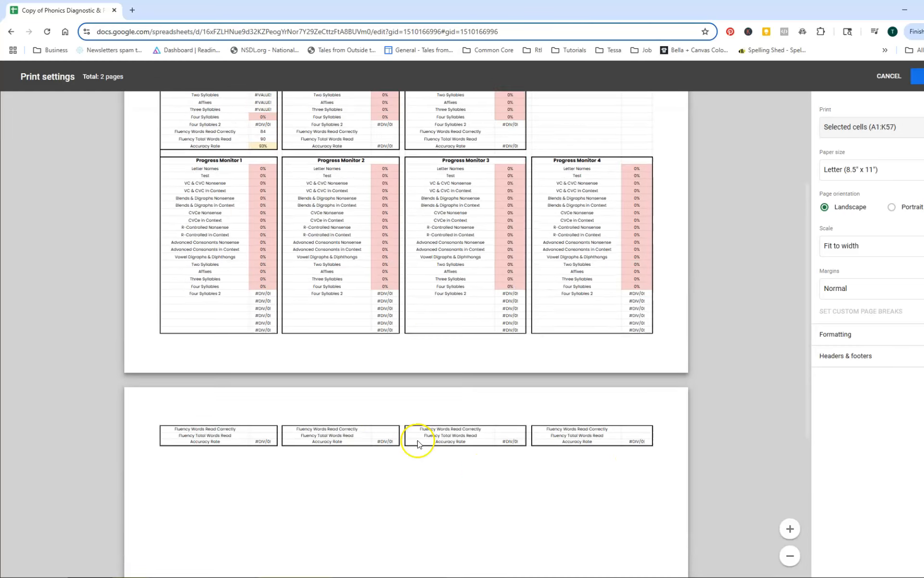
Set the print scale for the selected cells A1:K57 to Fit to page and leave the print settings
click(850, 246)
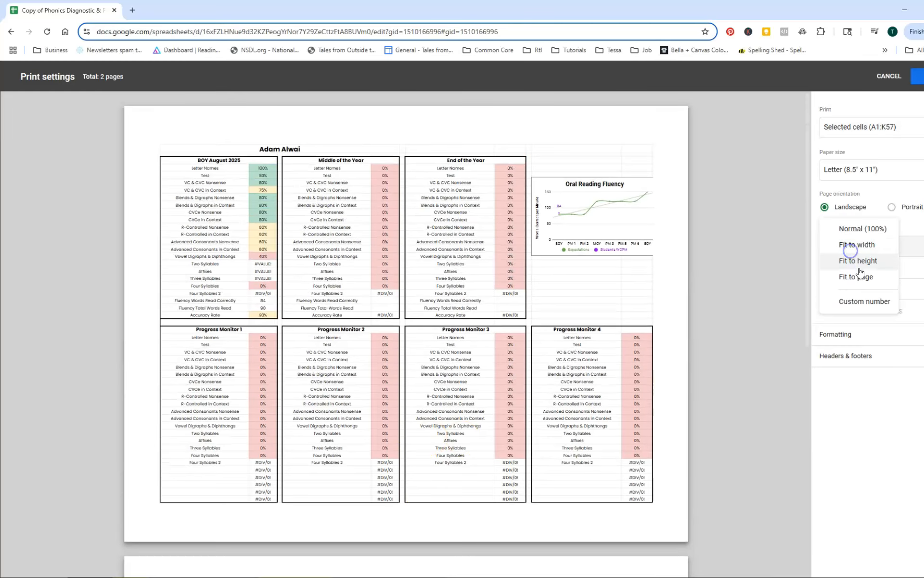
click(866, 281)
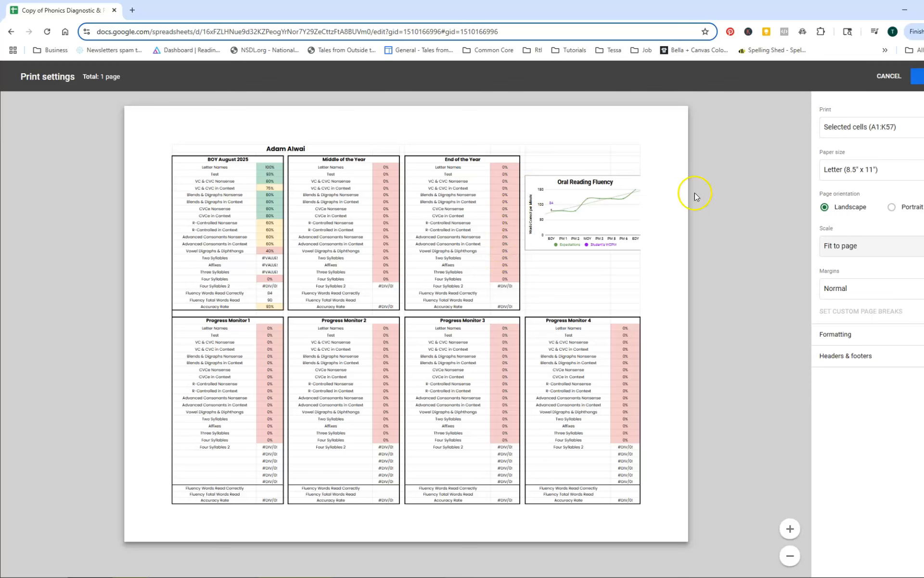
key(Escape)
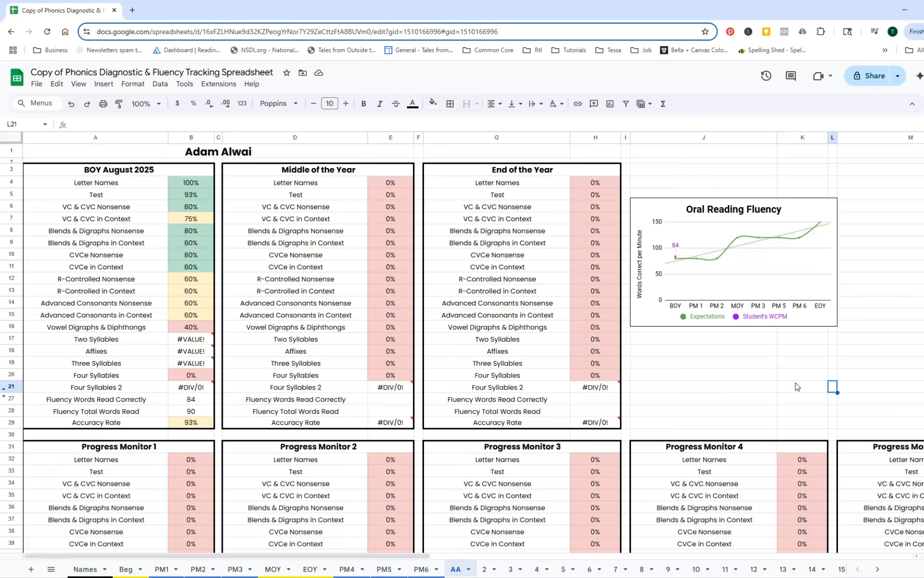
Open the Beg sheet to examine the BOY August 2025 class scores and mastery rows
click(121, 570)
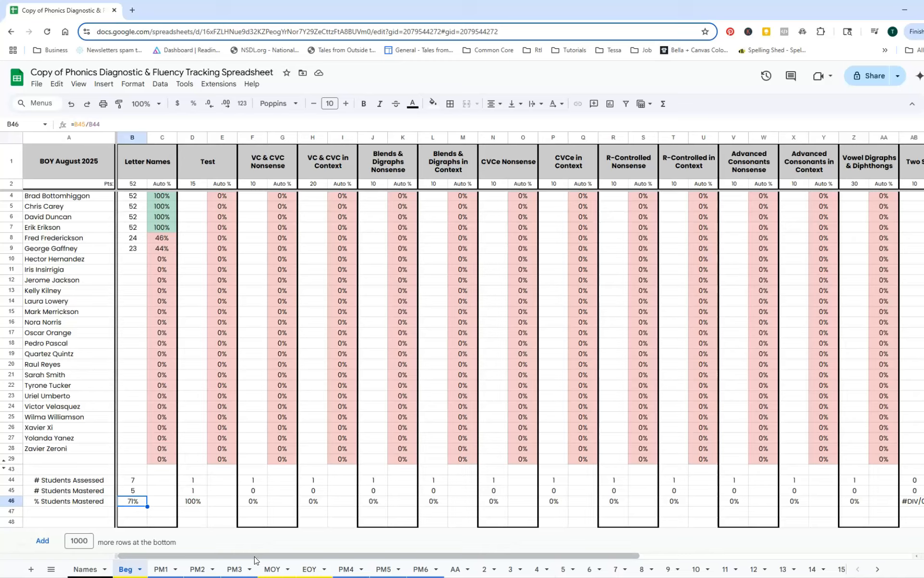
click(236, 551)
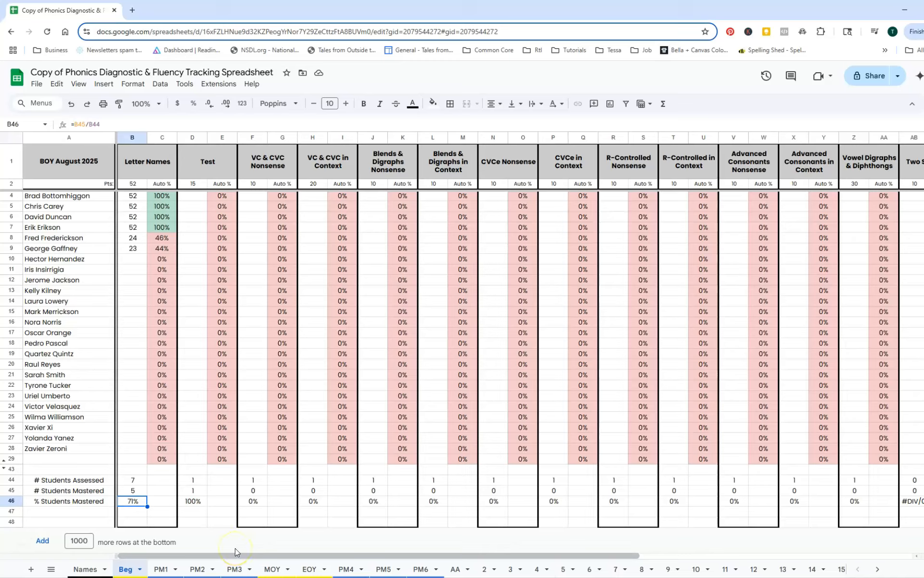